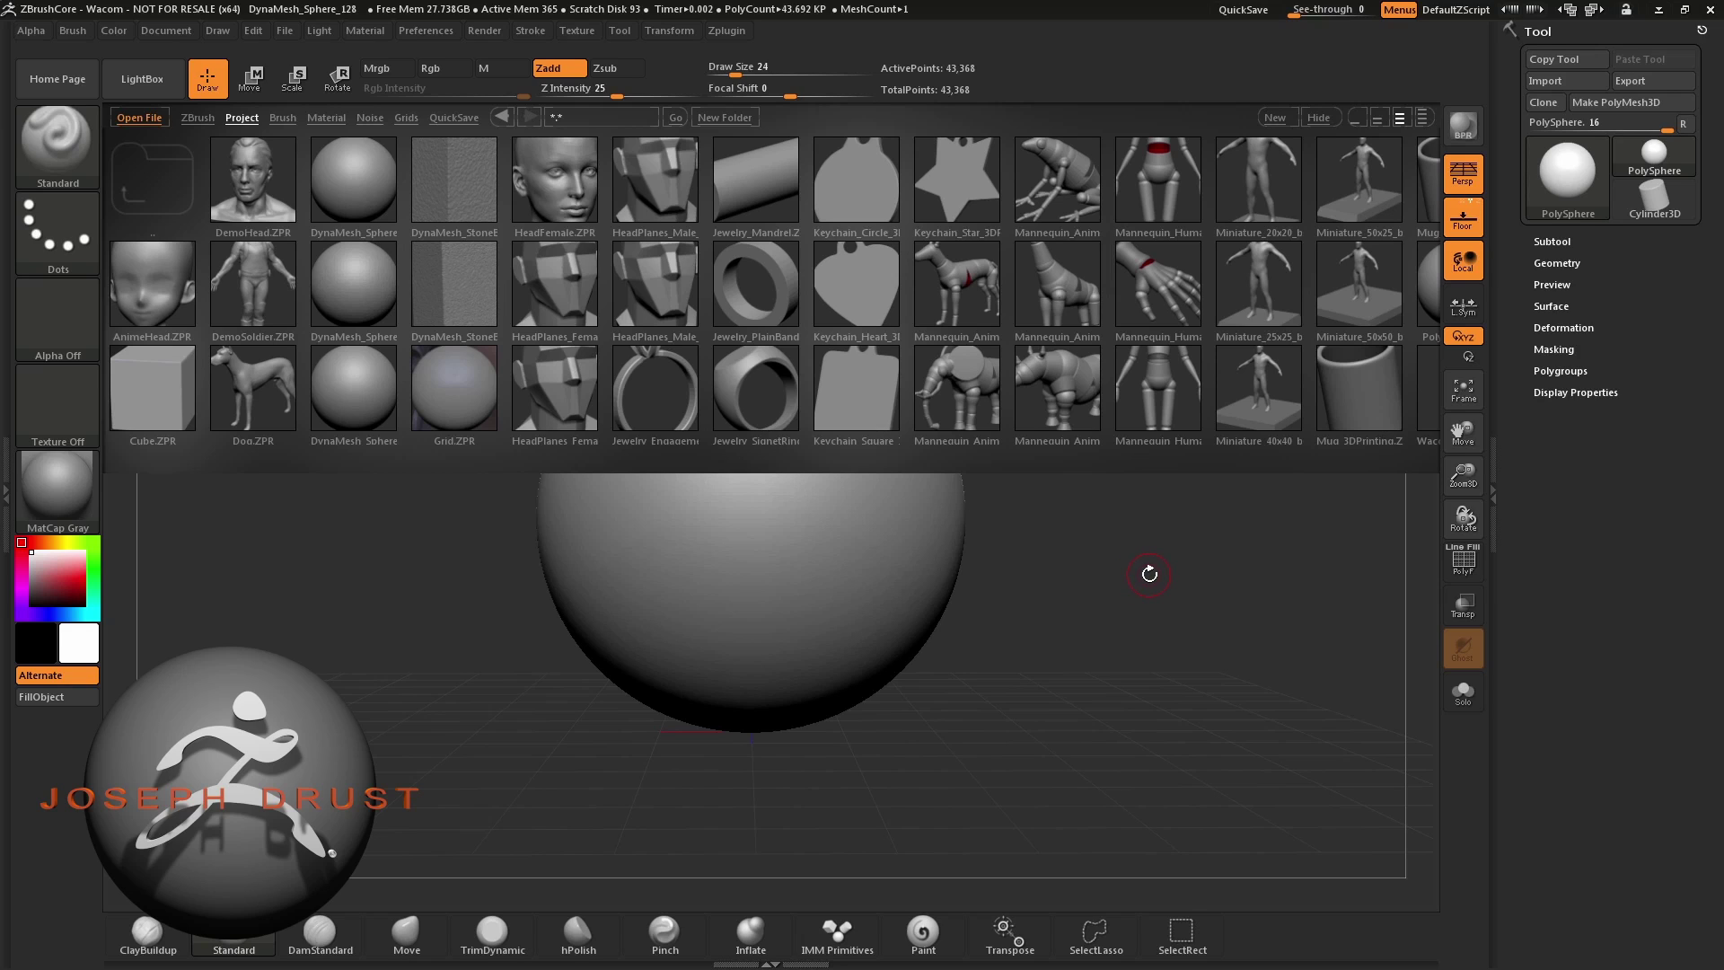
Step: Open the HeadPlanes_Male_256.ZPR project from LightBox without saving the current project
double_click(656, 288)
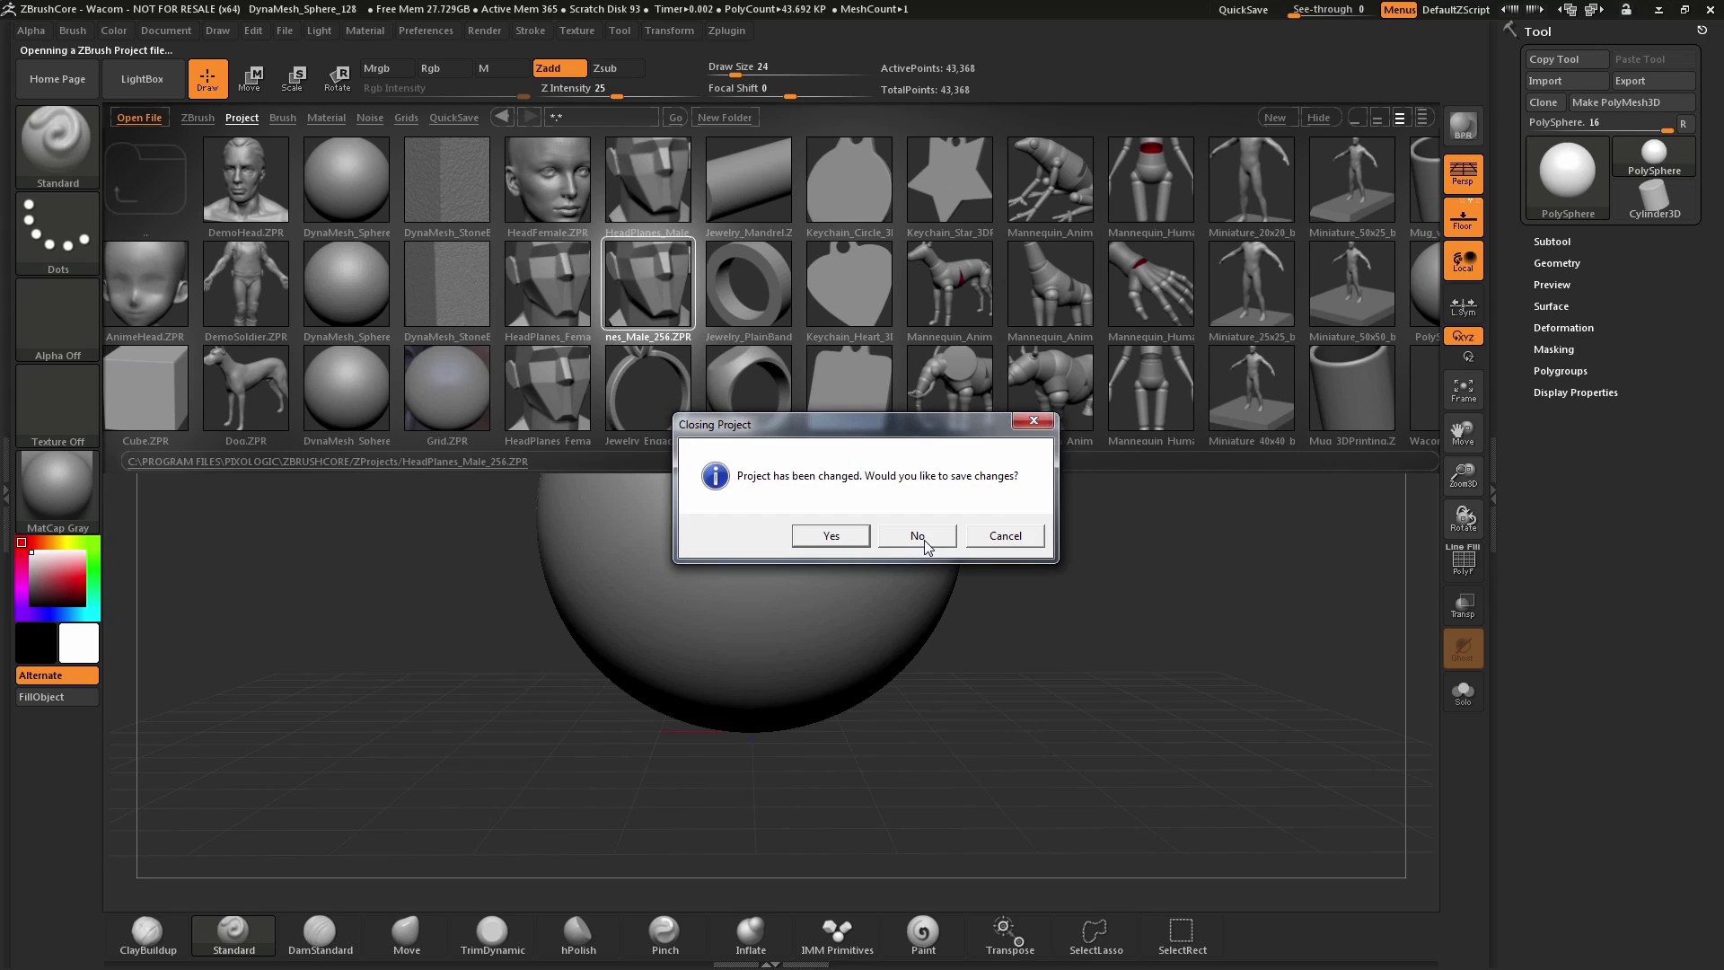
click(916, 536)
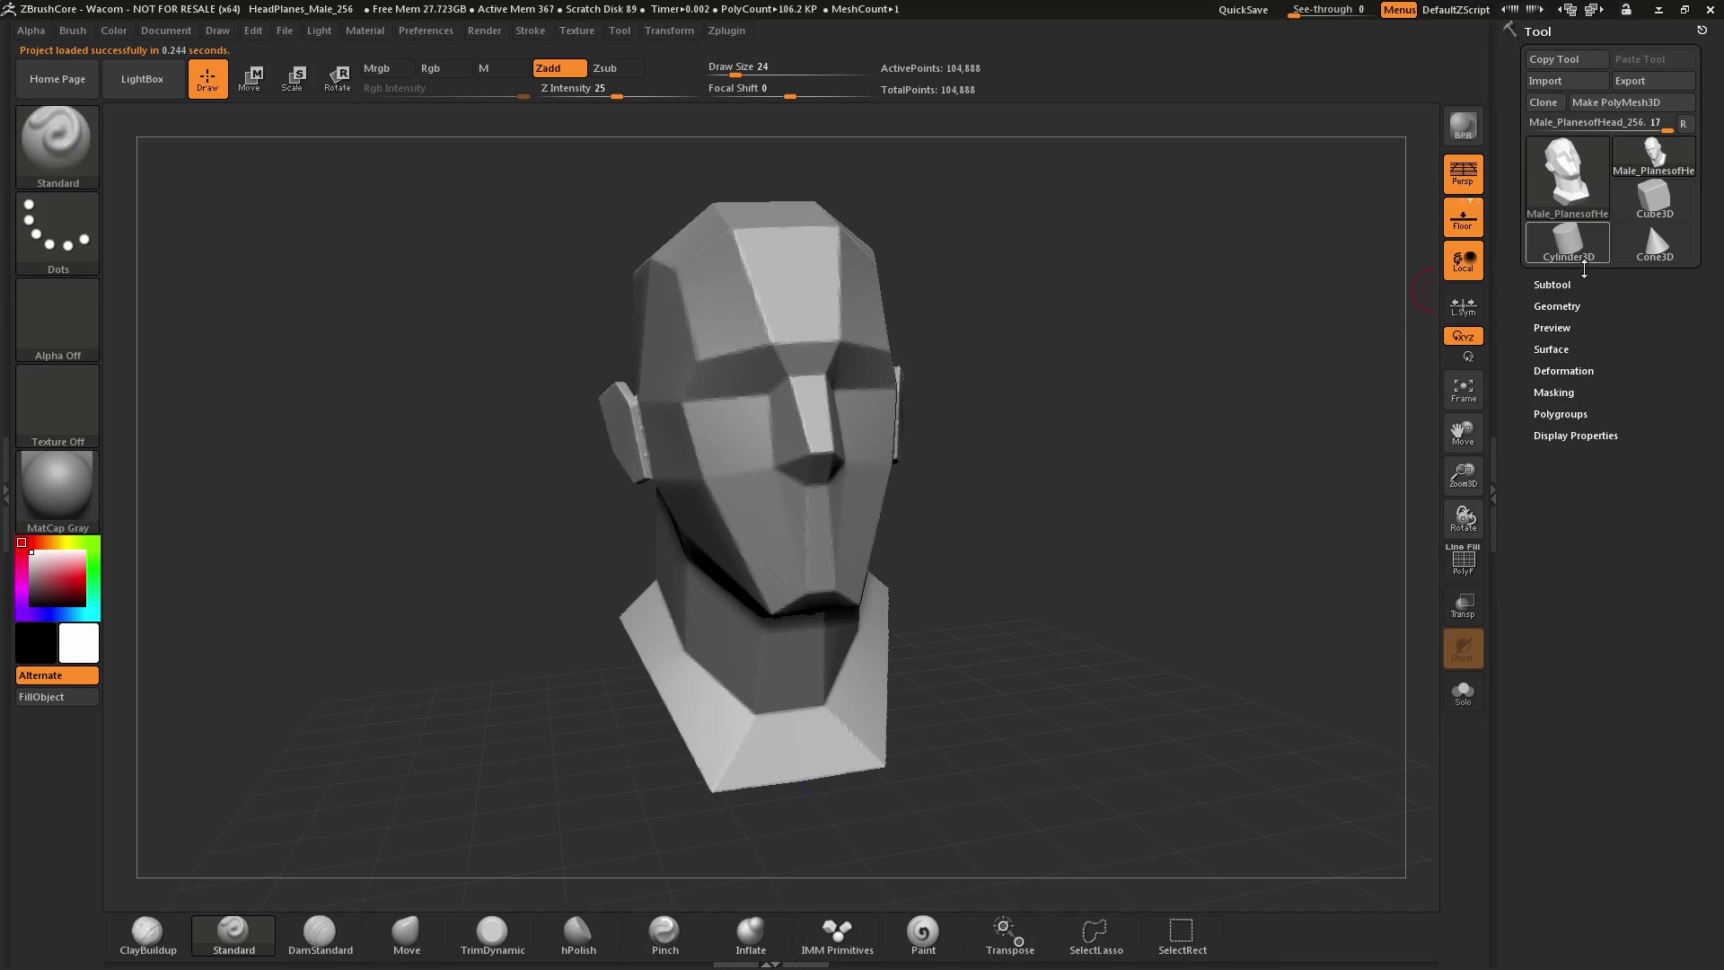
Step: Apply the purple scale-pattern Noise56.ZNM from the NoiseMakers library to the head bust
click(1562, 349)
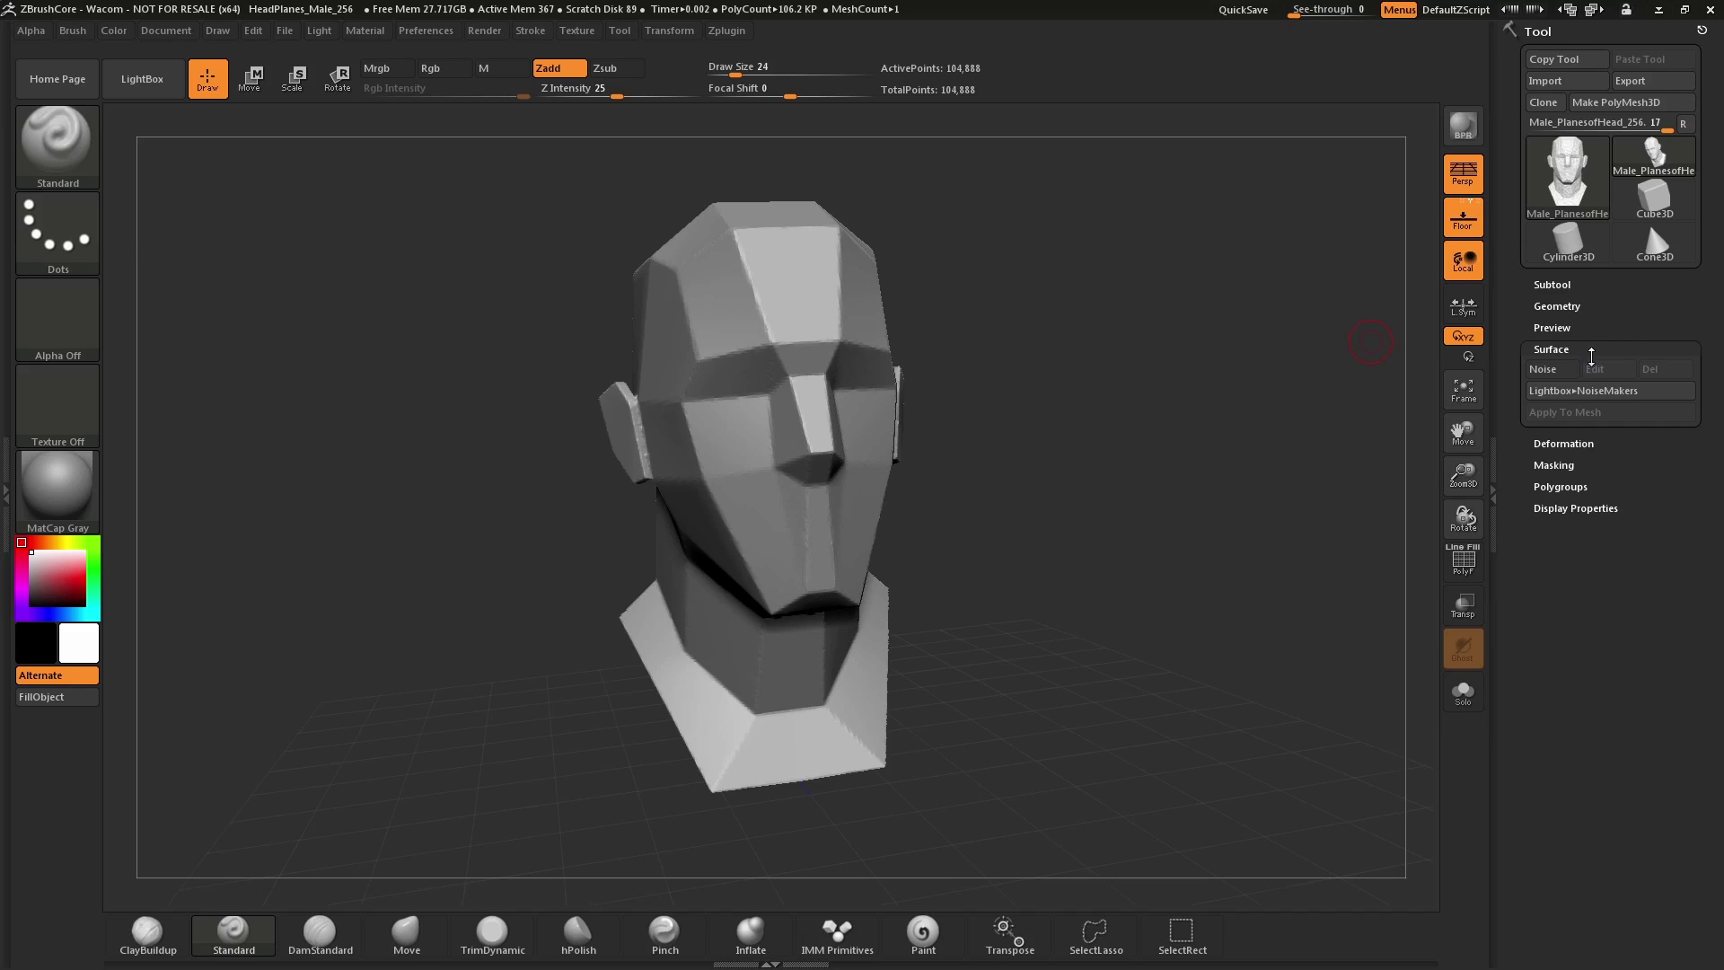
click(1560, 391)
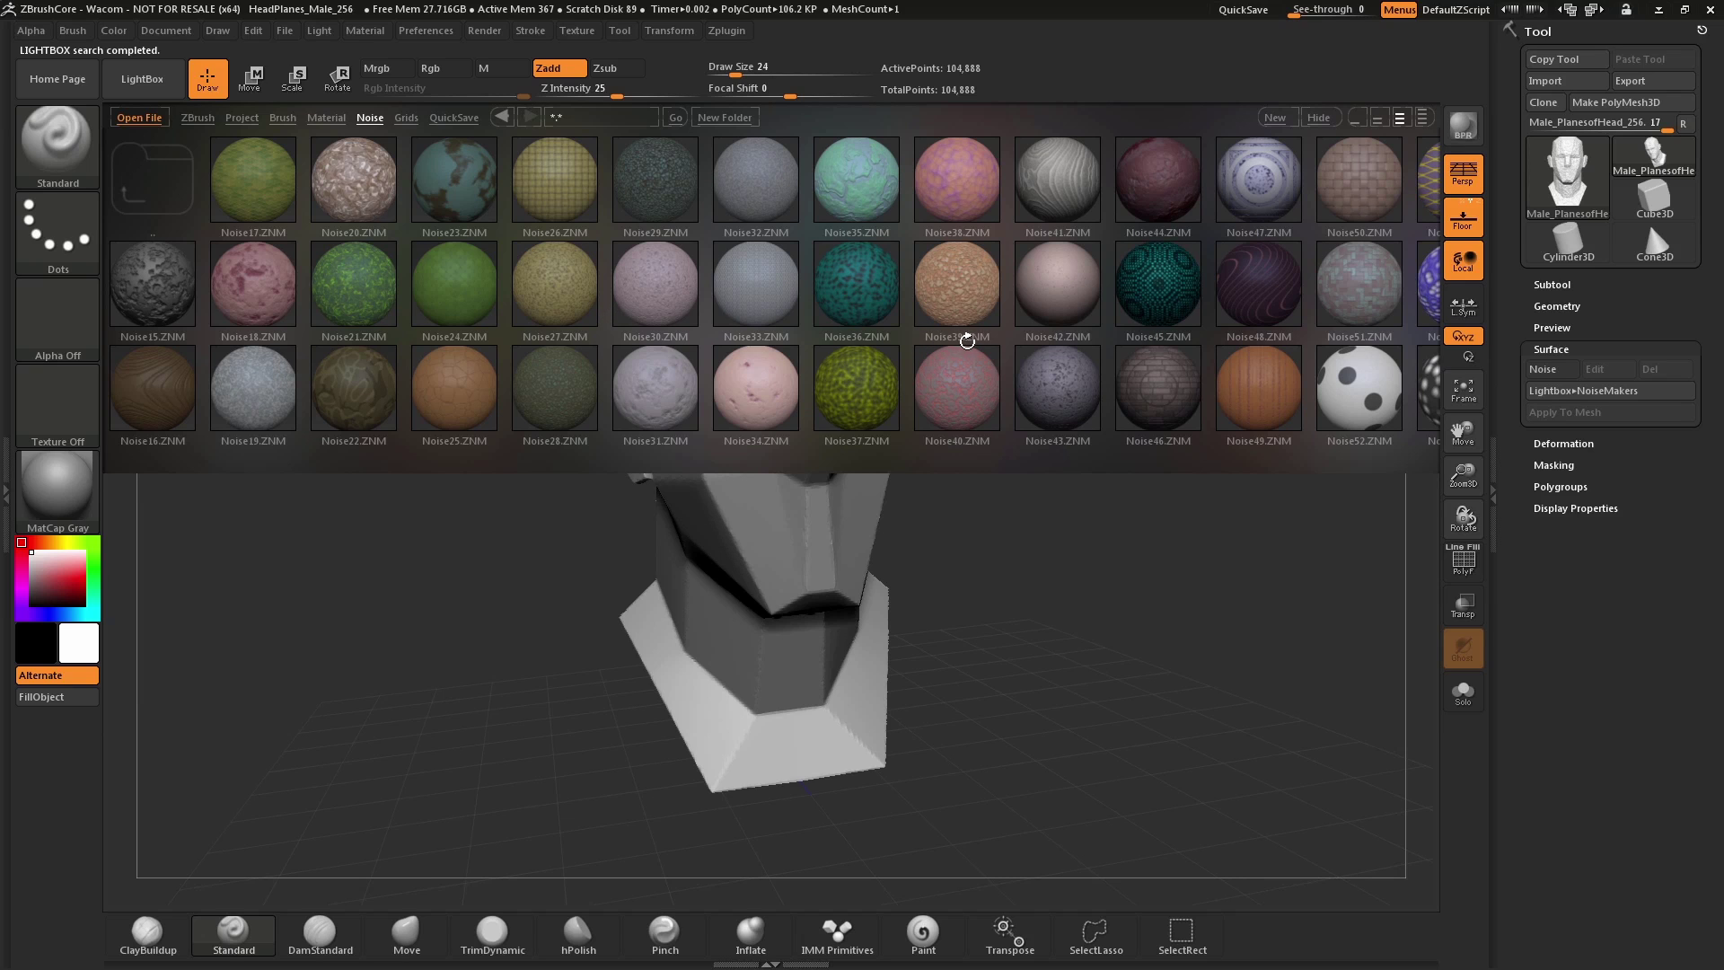
drag(981, 336, 858, 348)
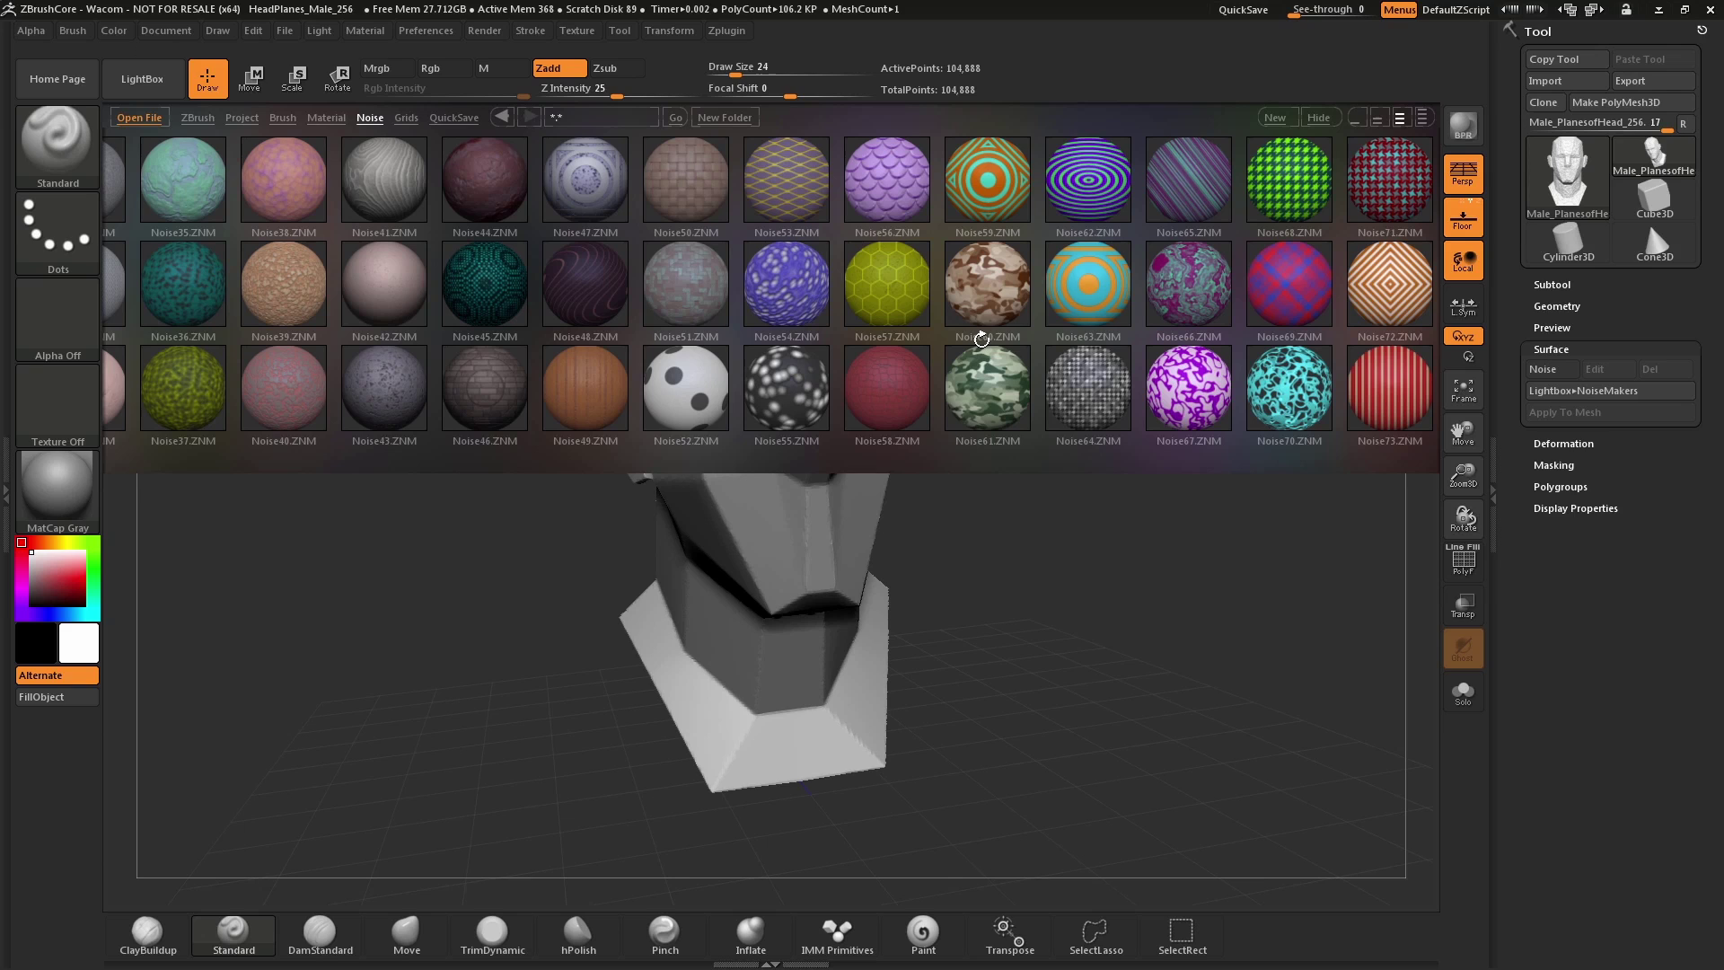
drag(982, 336, 926, 342)
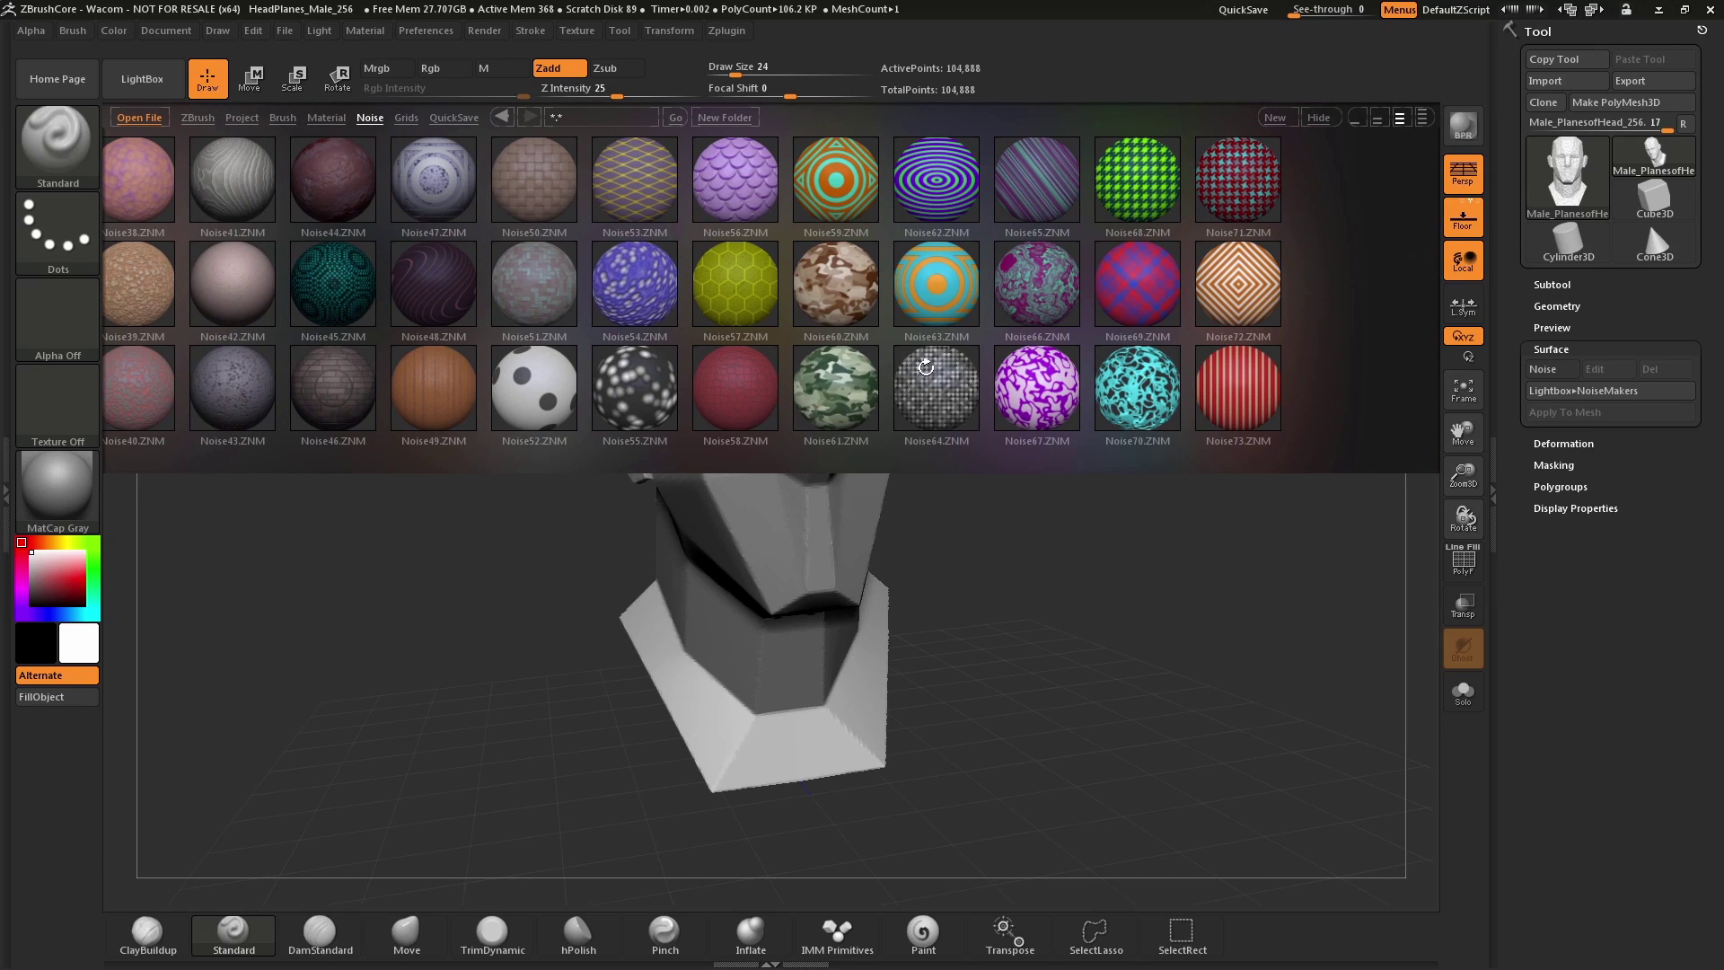
double_click(736, 178)
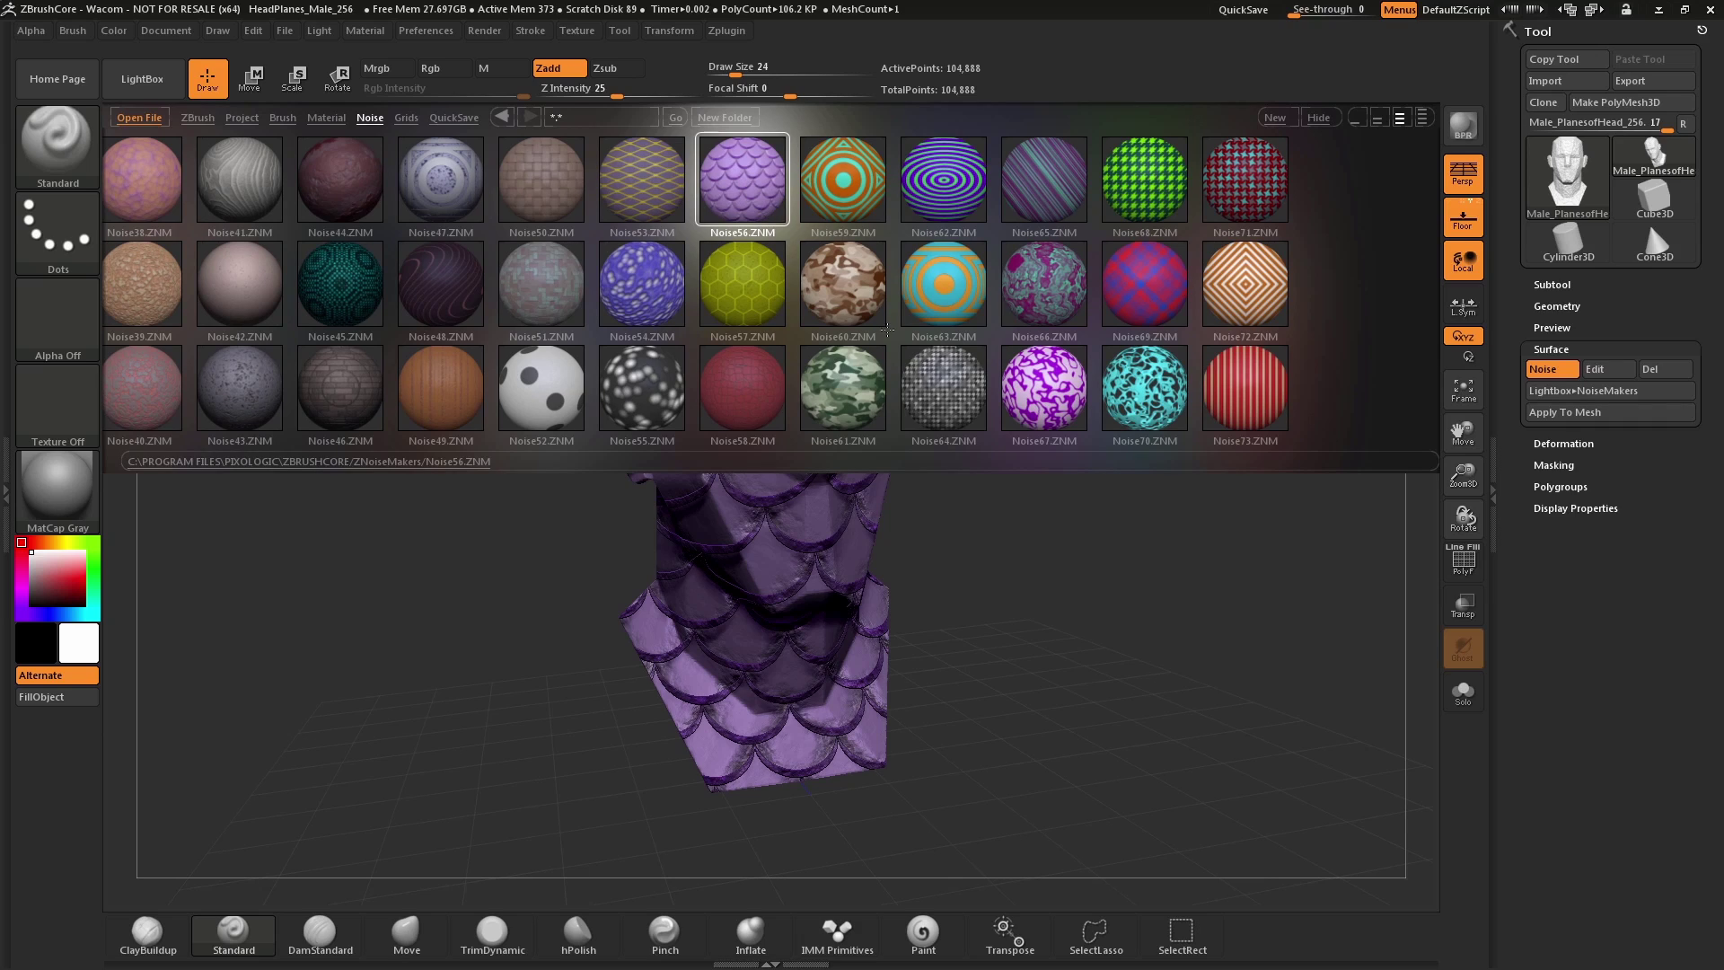
click(1320, 118)
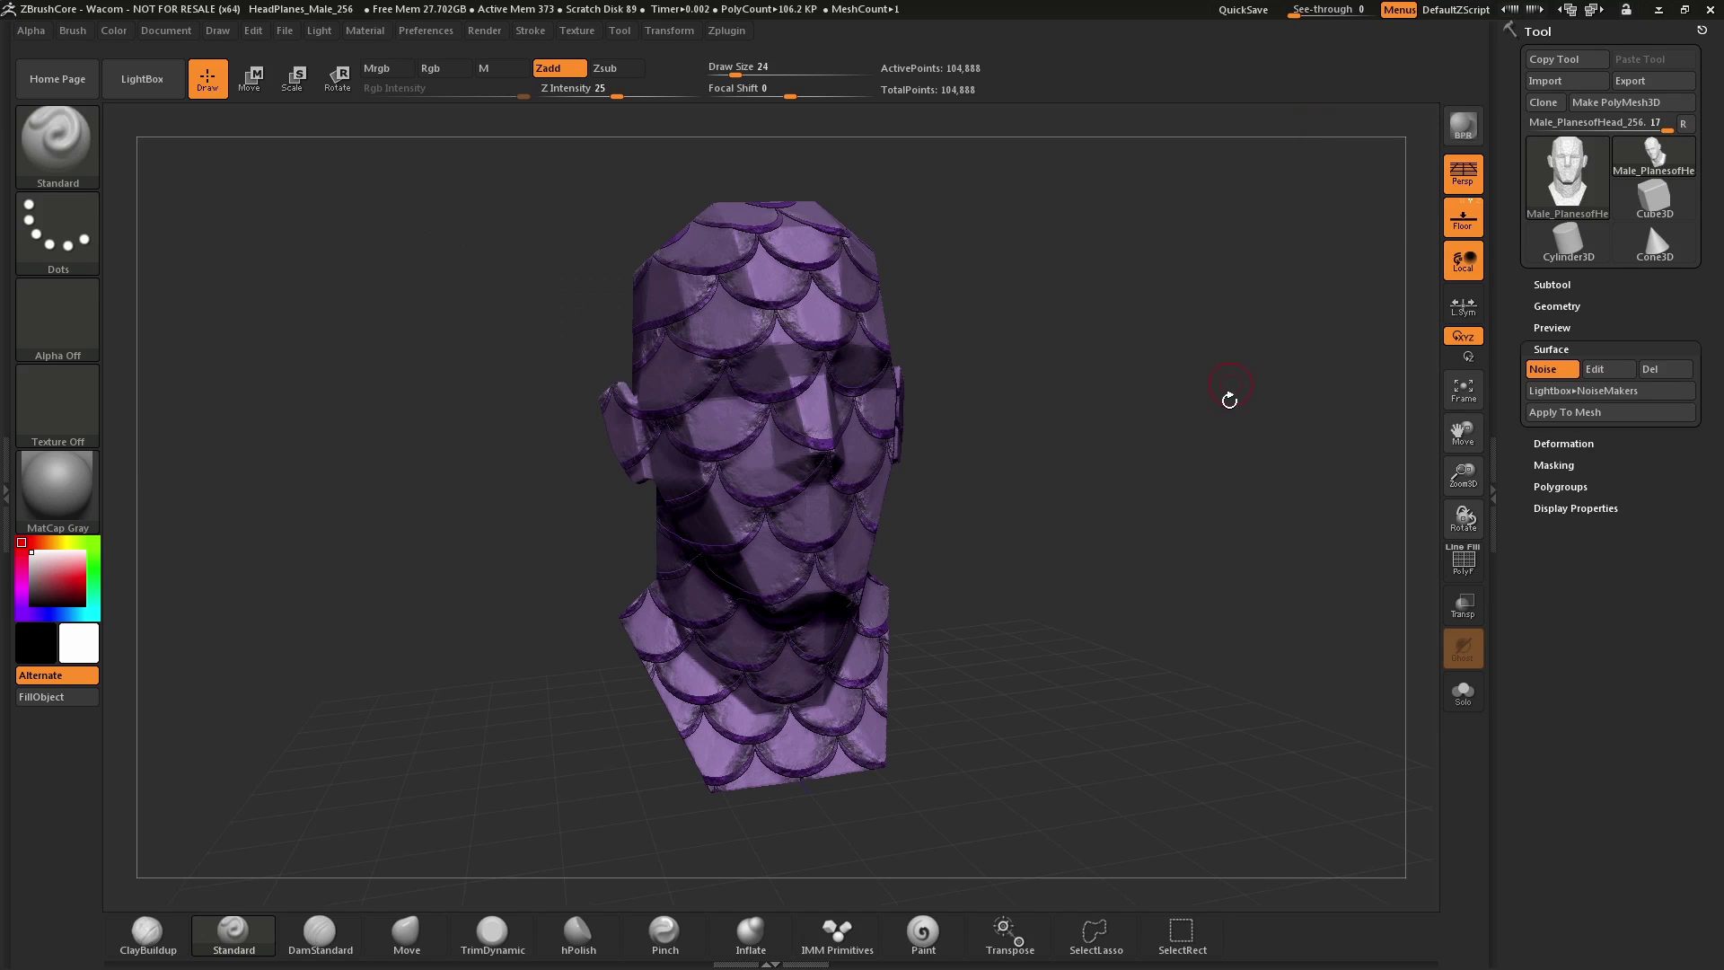
Step: Swap the head's surface noise for the tan, pitted Noise27.ZNM preset
drag(1261, 459, 1215, 441)
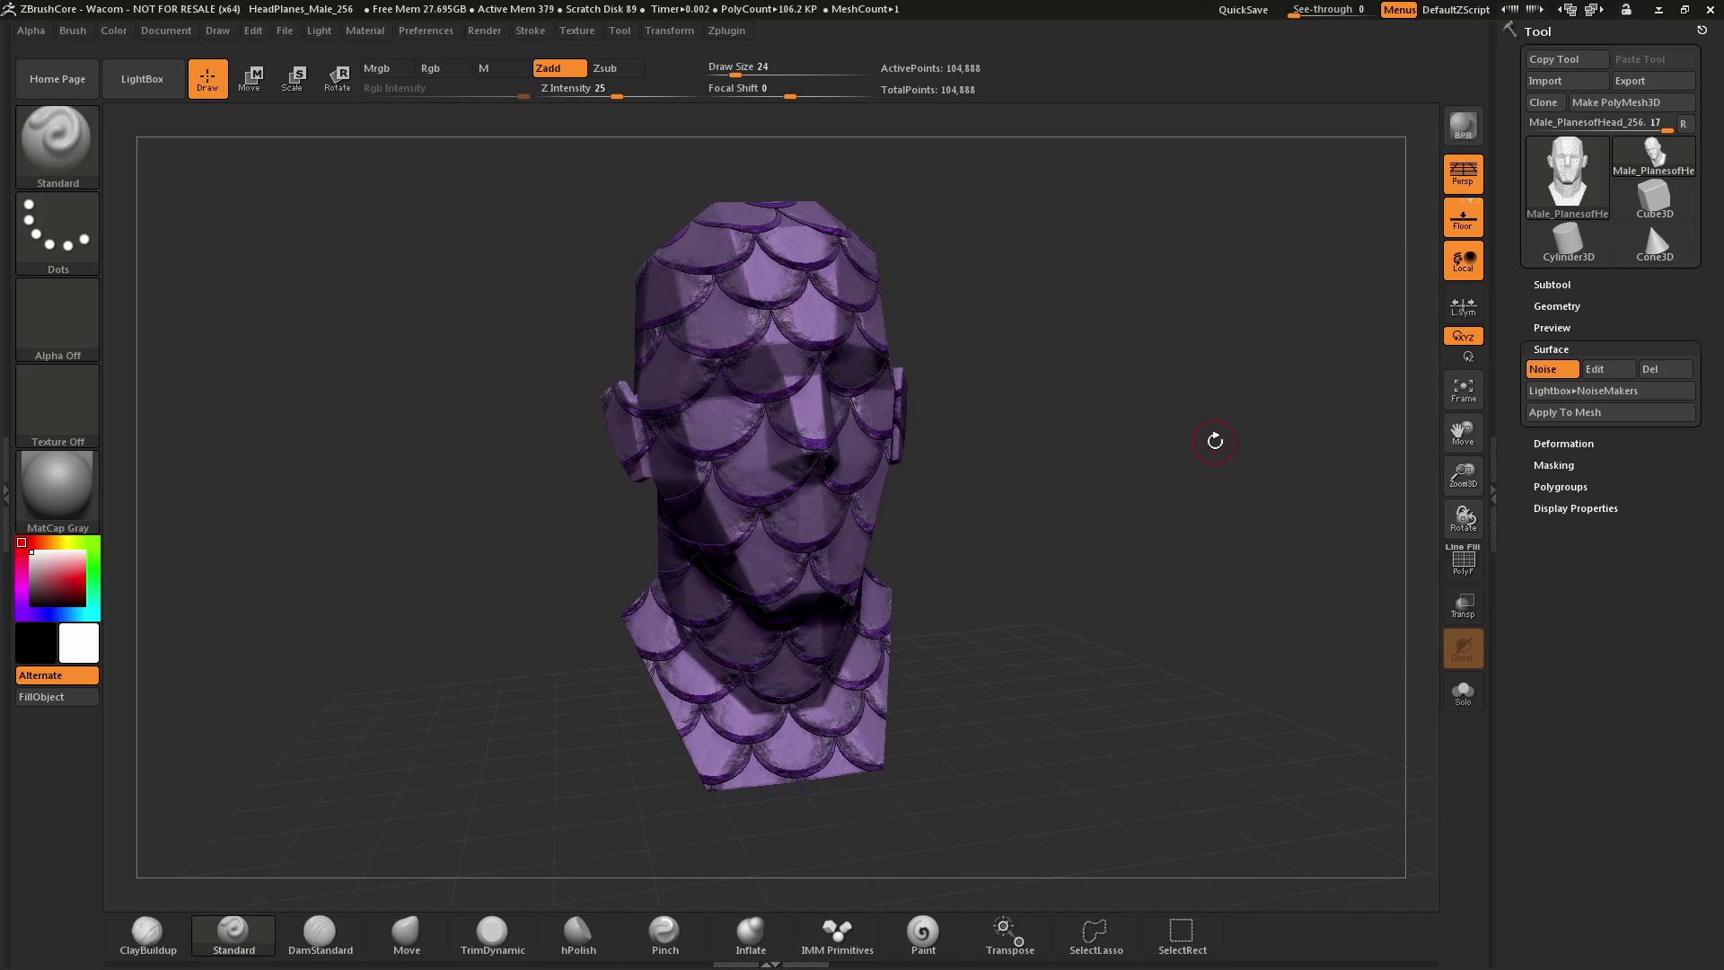
click(1578, 392)
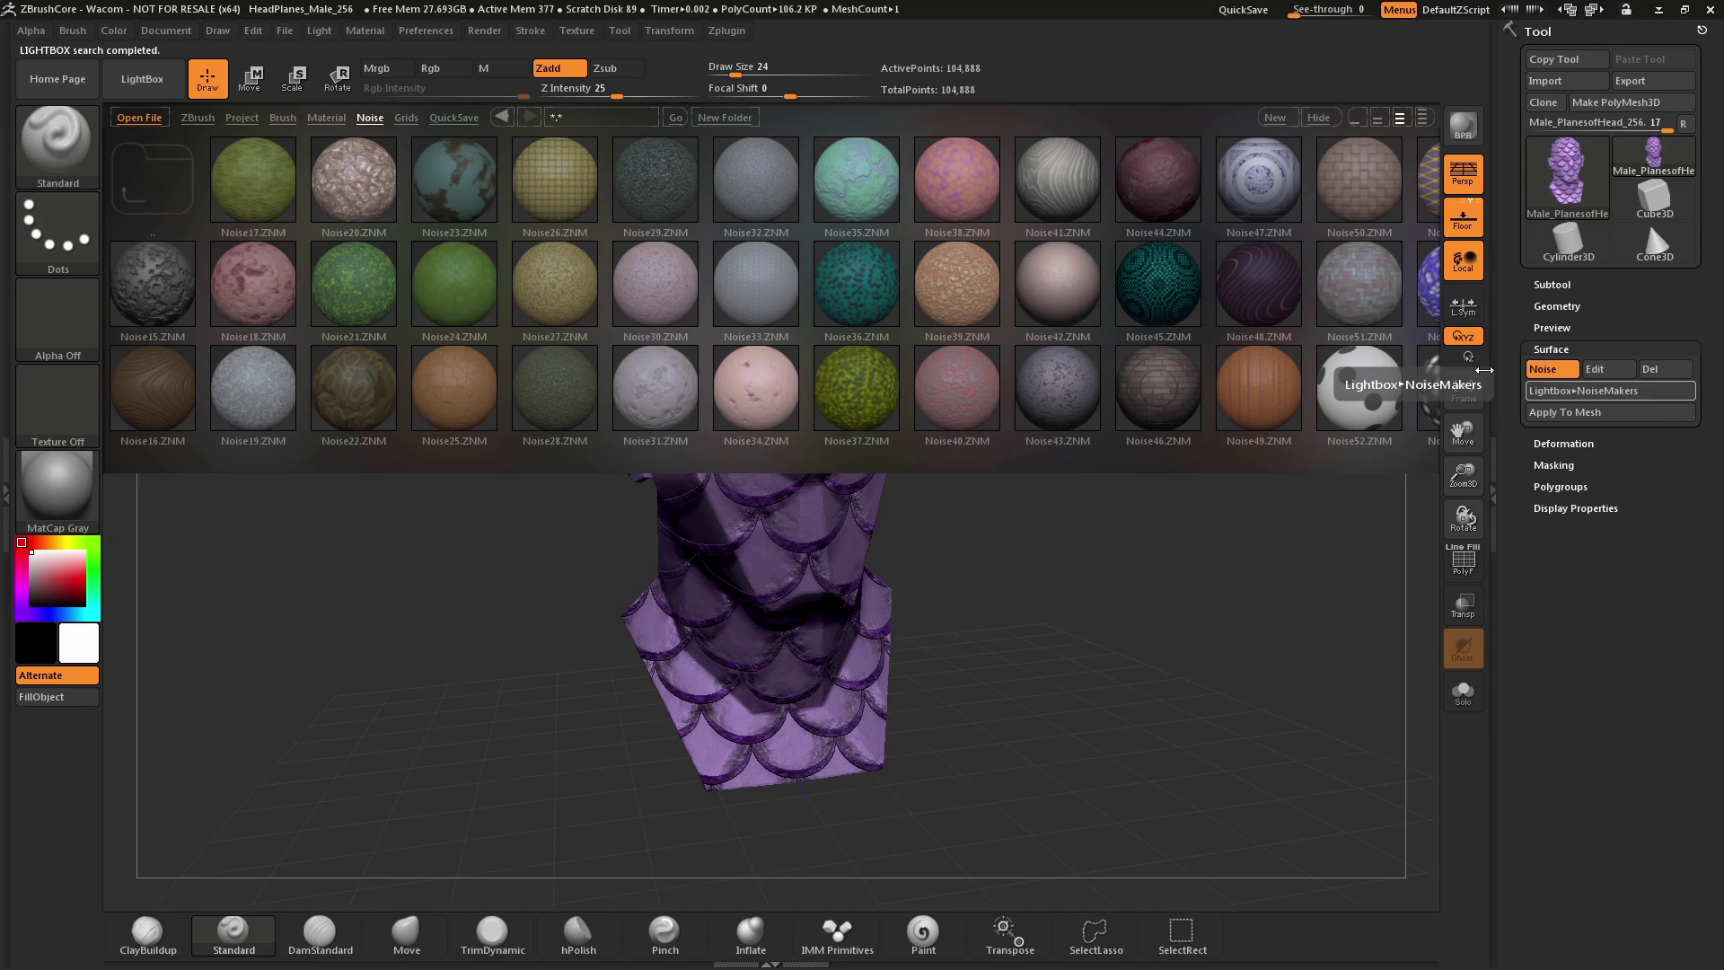
click(556, 282)
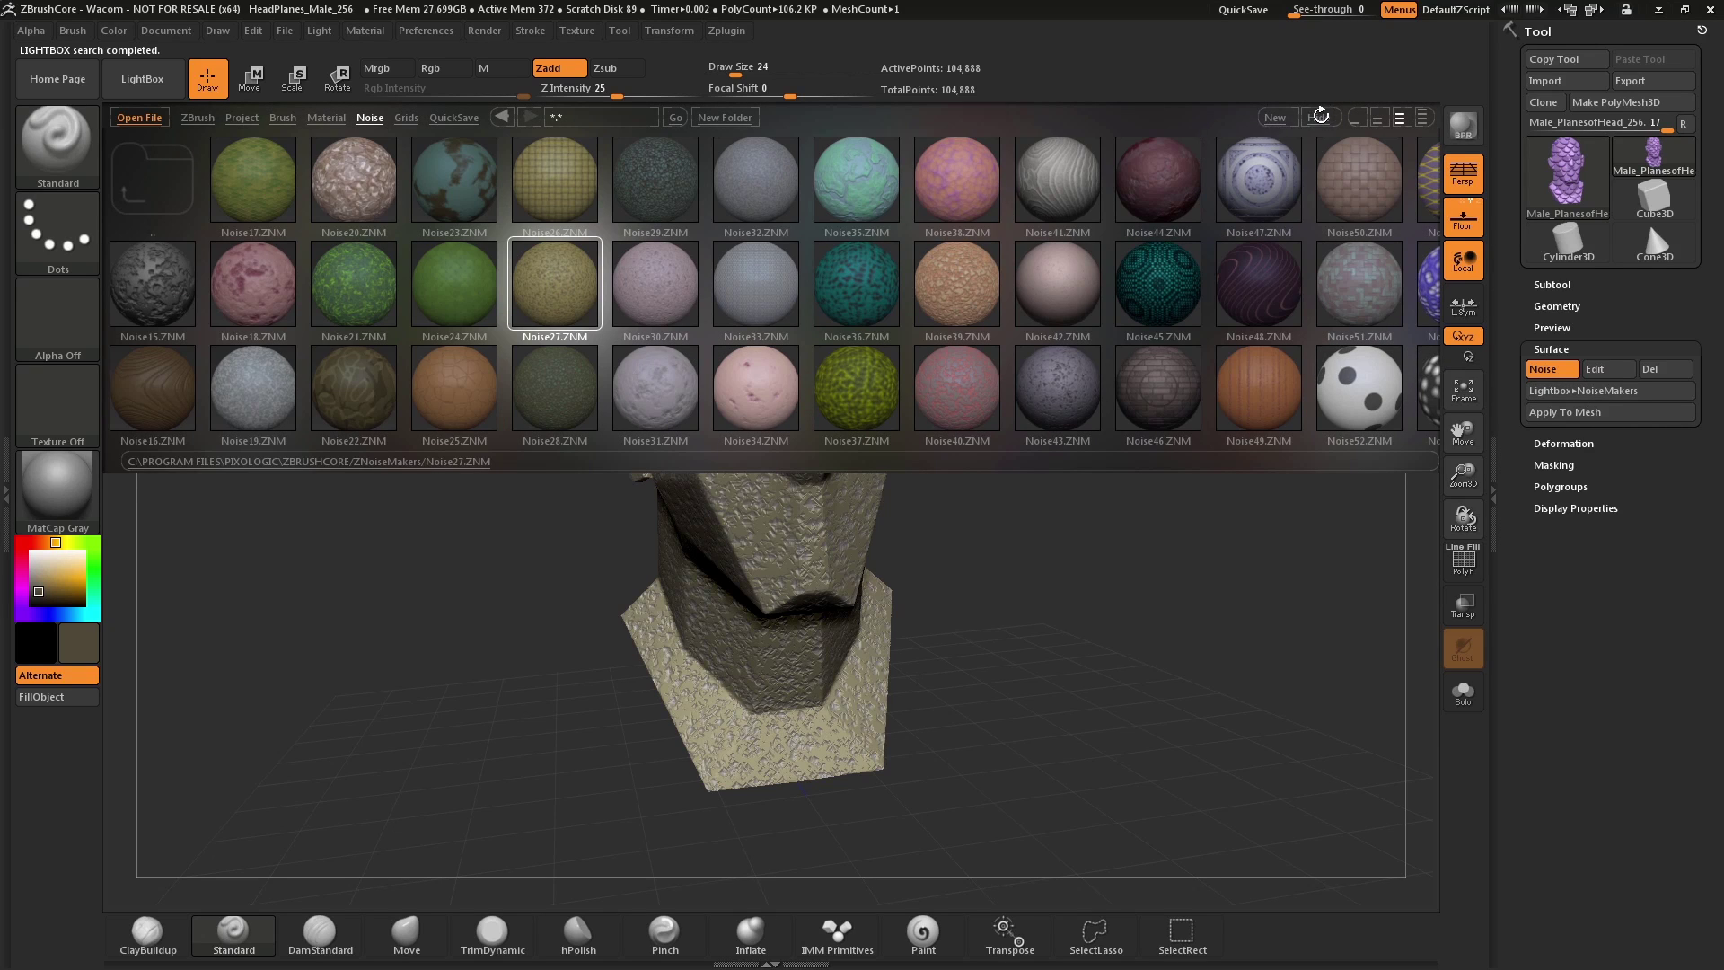
click(1315, 130)
mouse_move(1212, 499)
mouse_down()
mouse_move(1233, 499)
mouse_move(1171, 513)
mouse_move(1198, 508)
mouse_up()
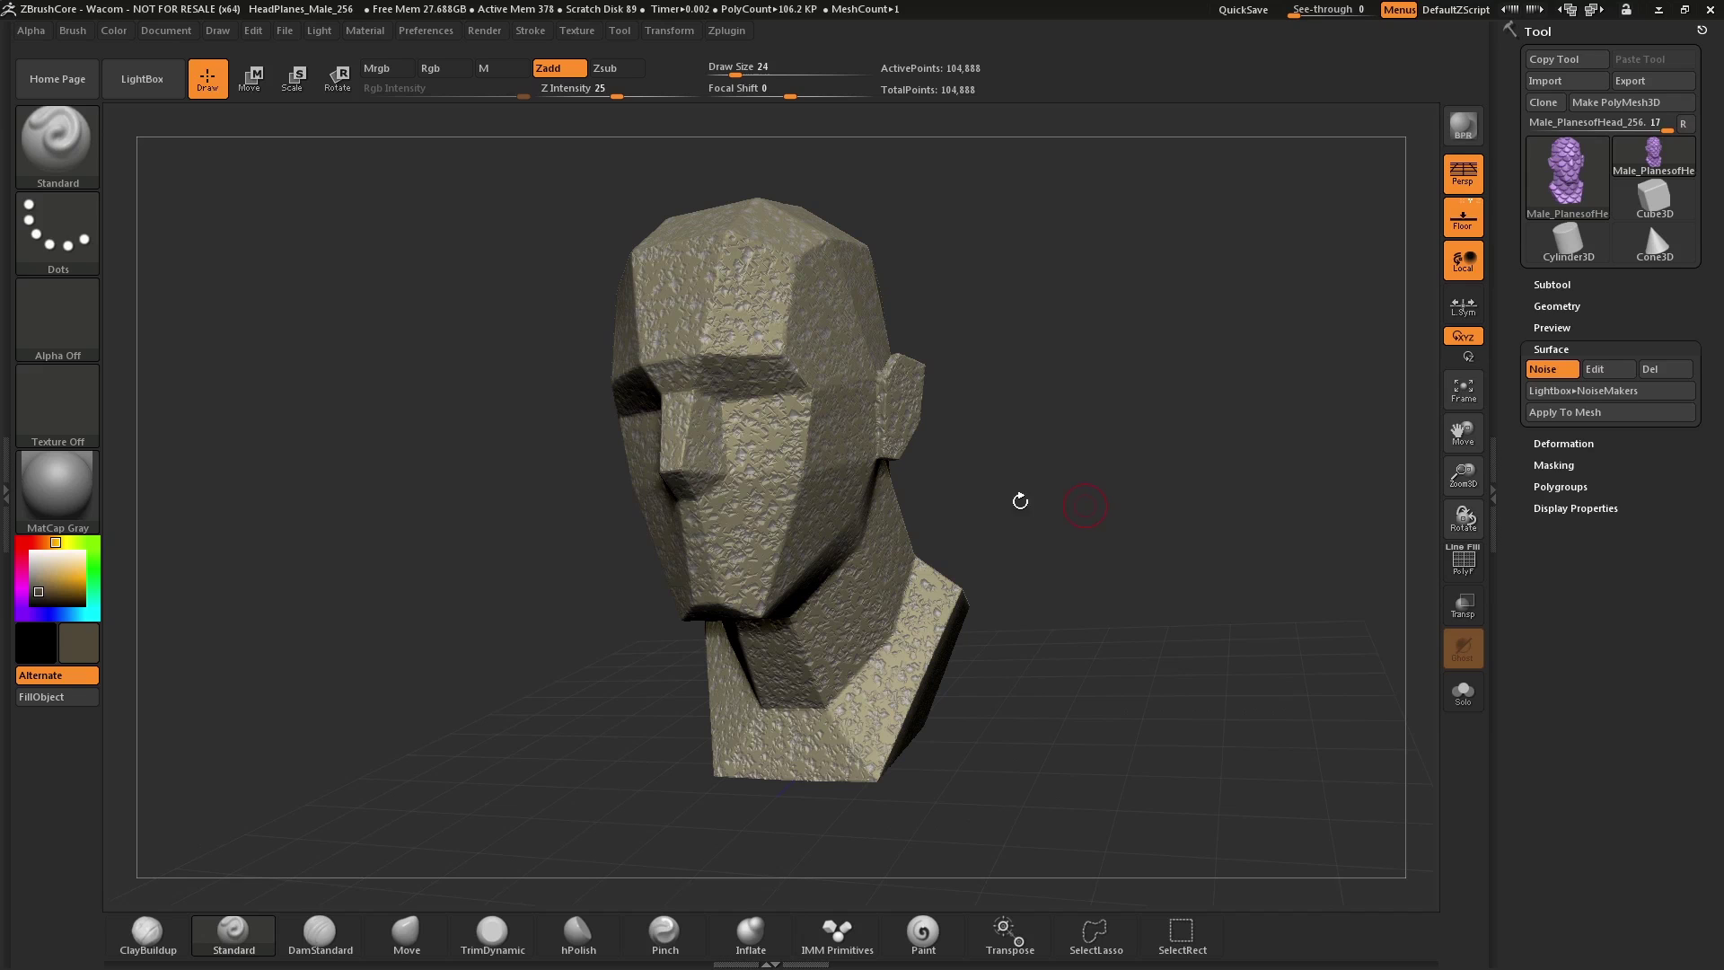
click(151, 950)
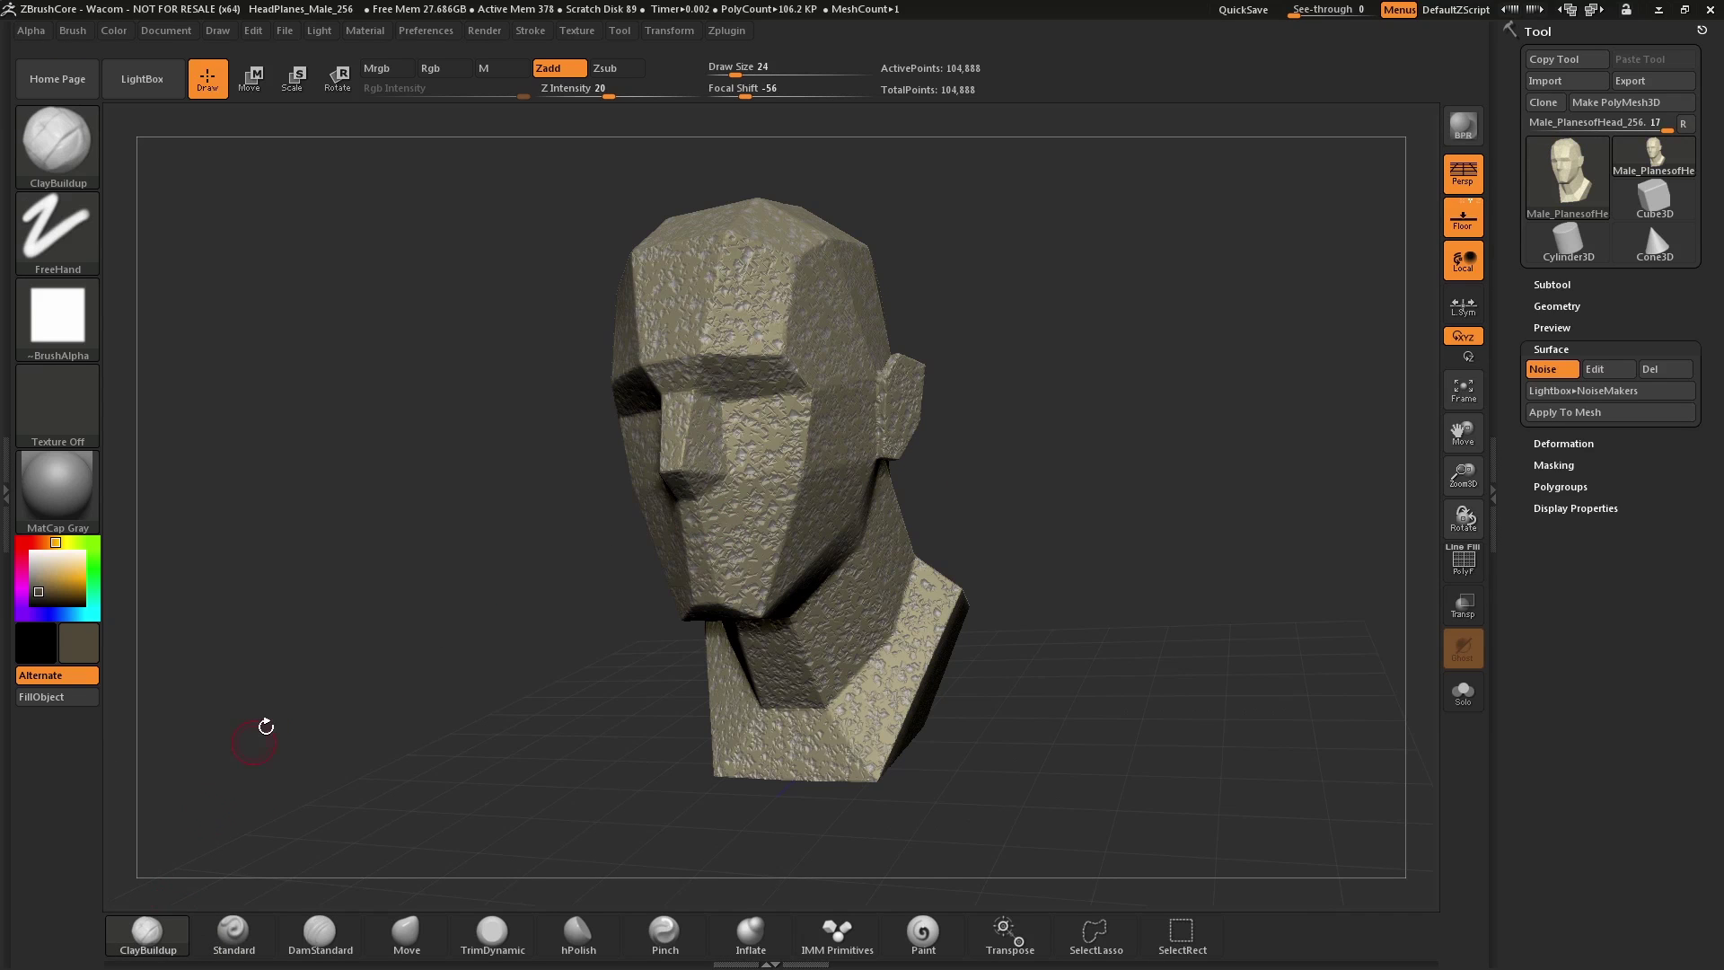
drag(849, 318, 816, 455)
mouse_move(970, 293)
mouse_down()
mouse_move(902, 296)
mouse_move(796, 501)
mouse_move(854, 318)
mouse_move(818, 359)
mouse_move(772, 568)
mouse_move(804, 406)
mouse_up()
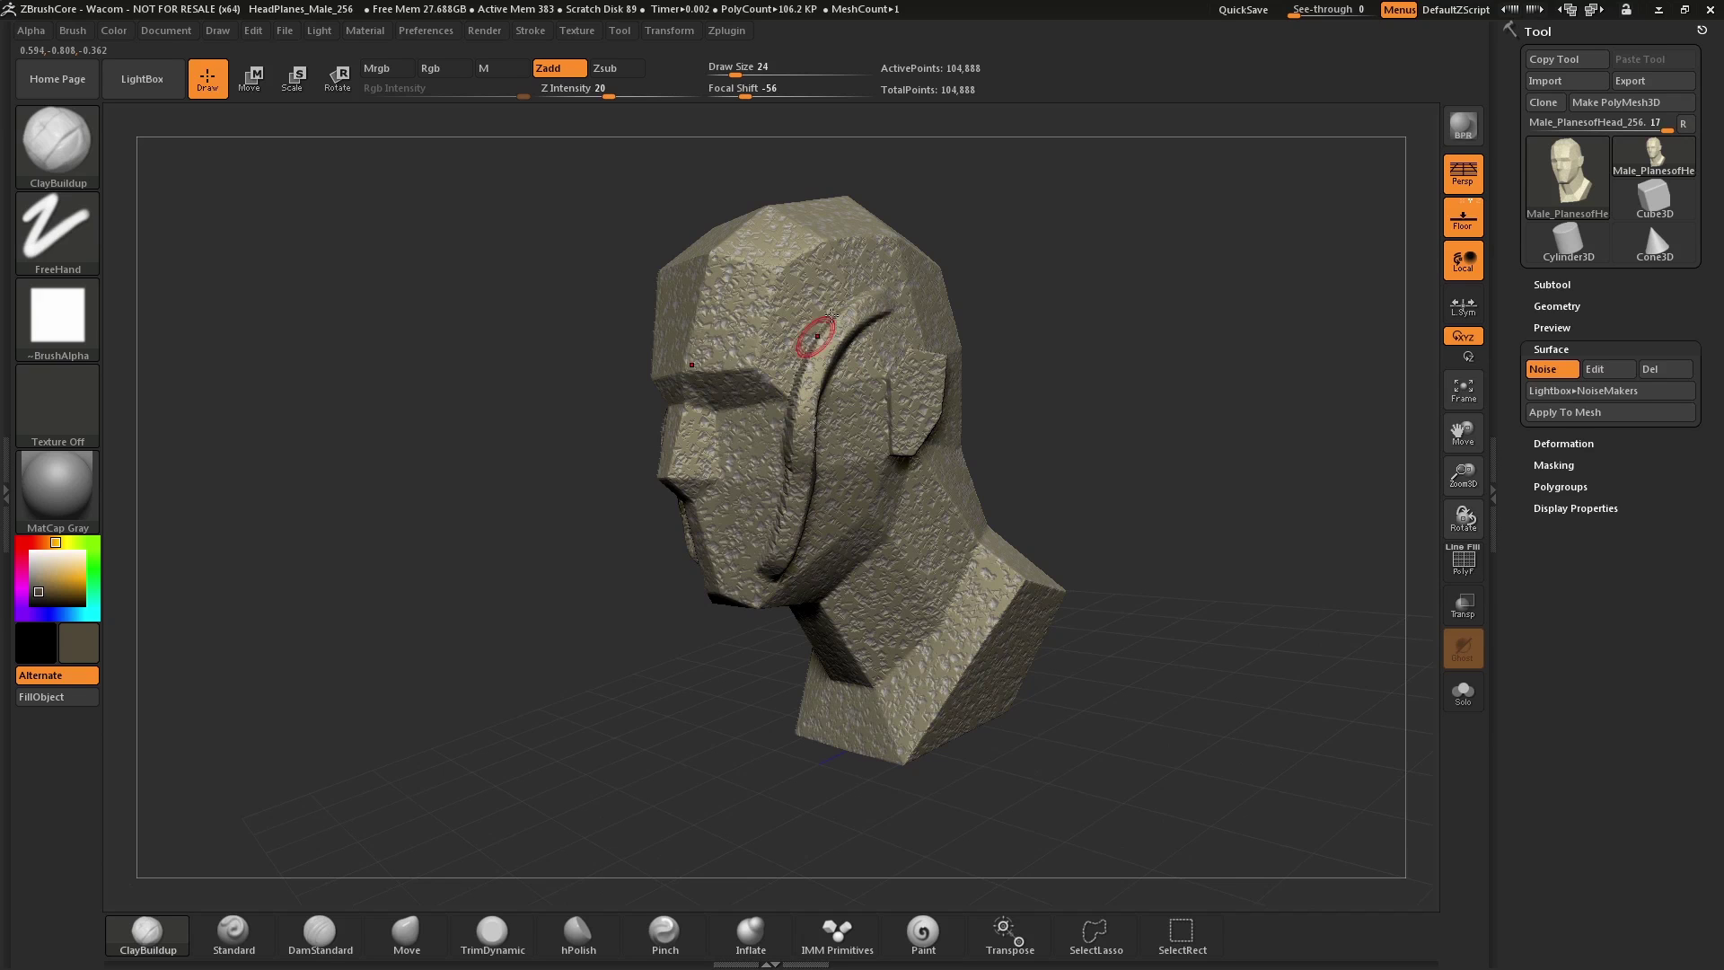
drag(1007, 263, 1114, 267)
shift+drag(844, 321, 796, 559)
click(406, 934)
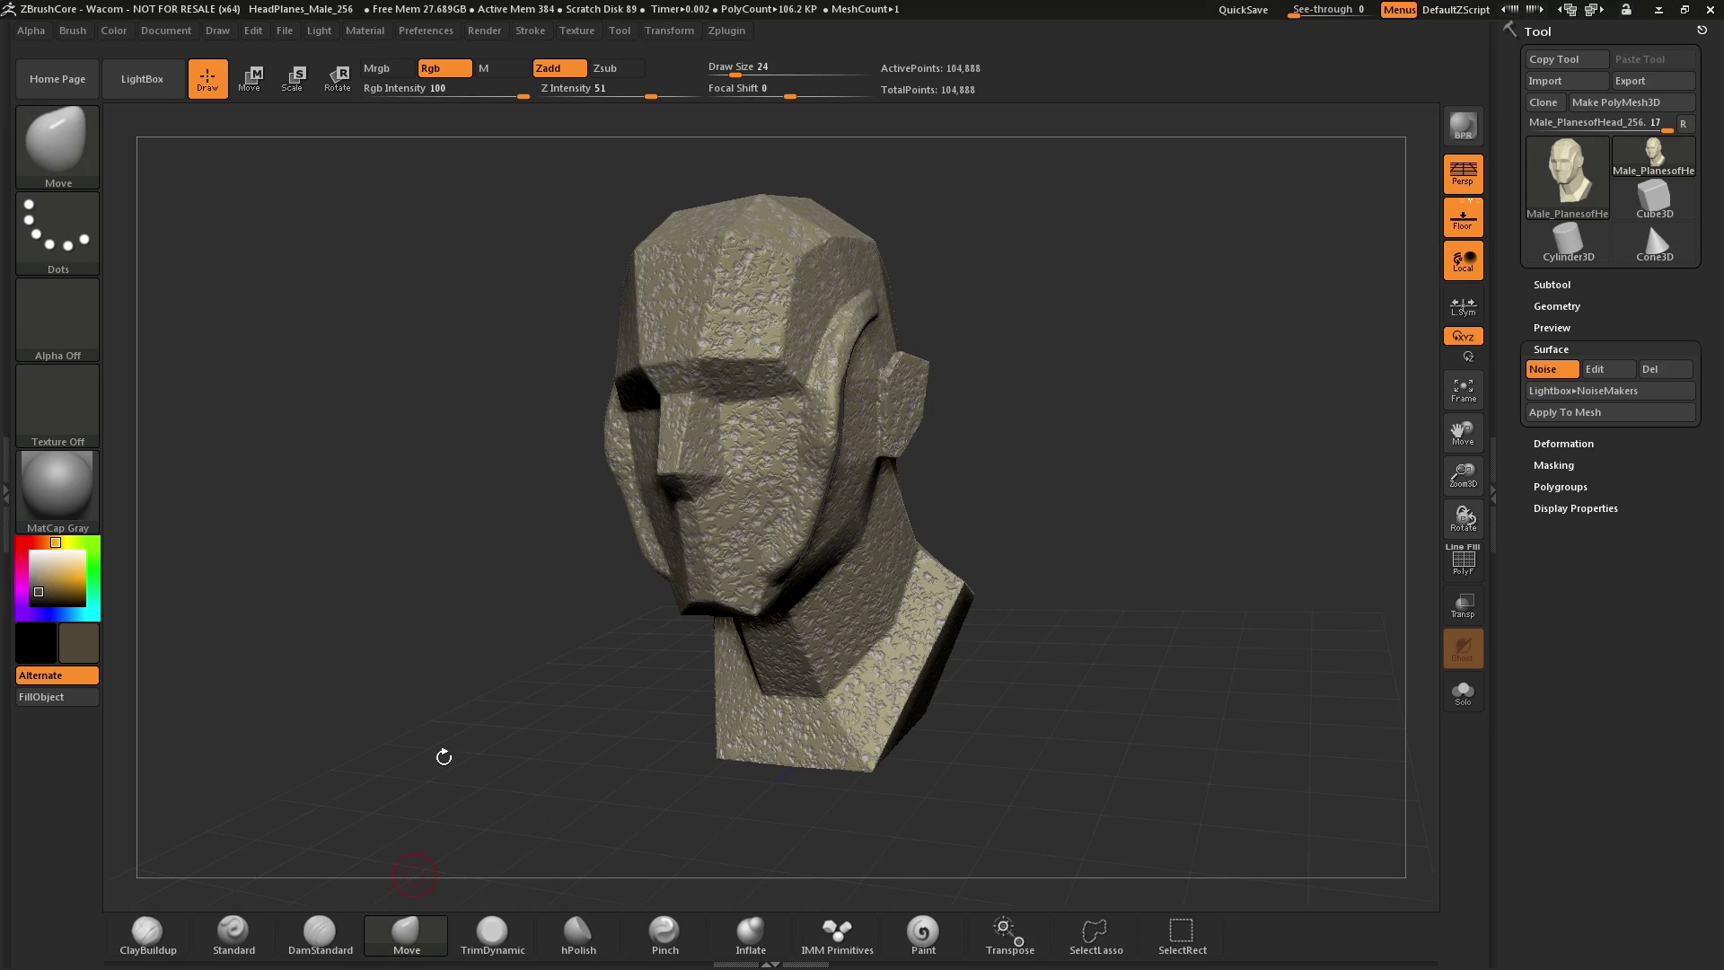
mouse_move(992, 373)
mouse_down()
mouse_move(840, 391)
mouse_move(874, 396)
mouse_move(1068, 327)
mouse_up()
key(s)
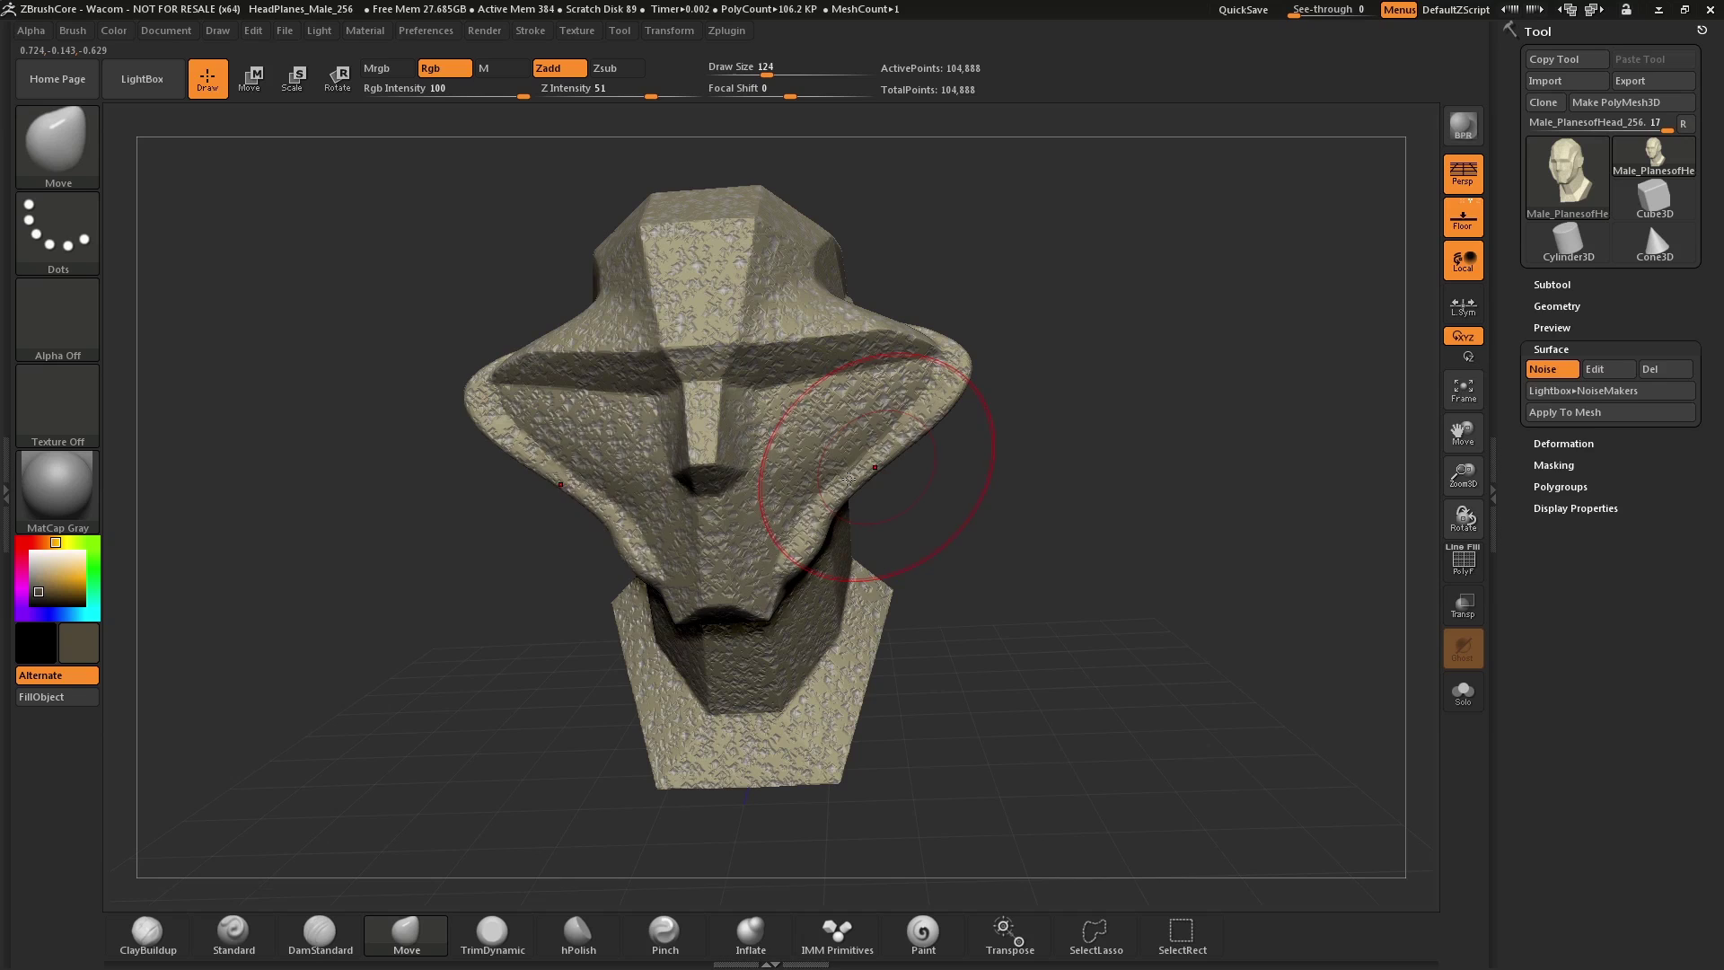
mouse_move(857, 499)
mouse_down()
mouse_move(930, 618)
mouse_move(857, 618)
mouse_up()
drag(795, 449, 723, 440)
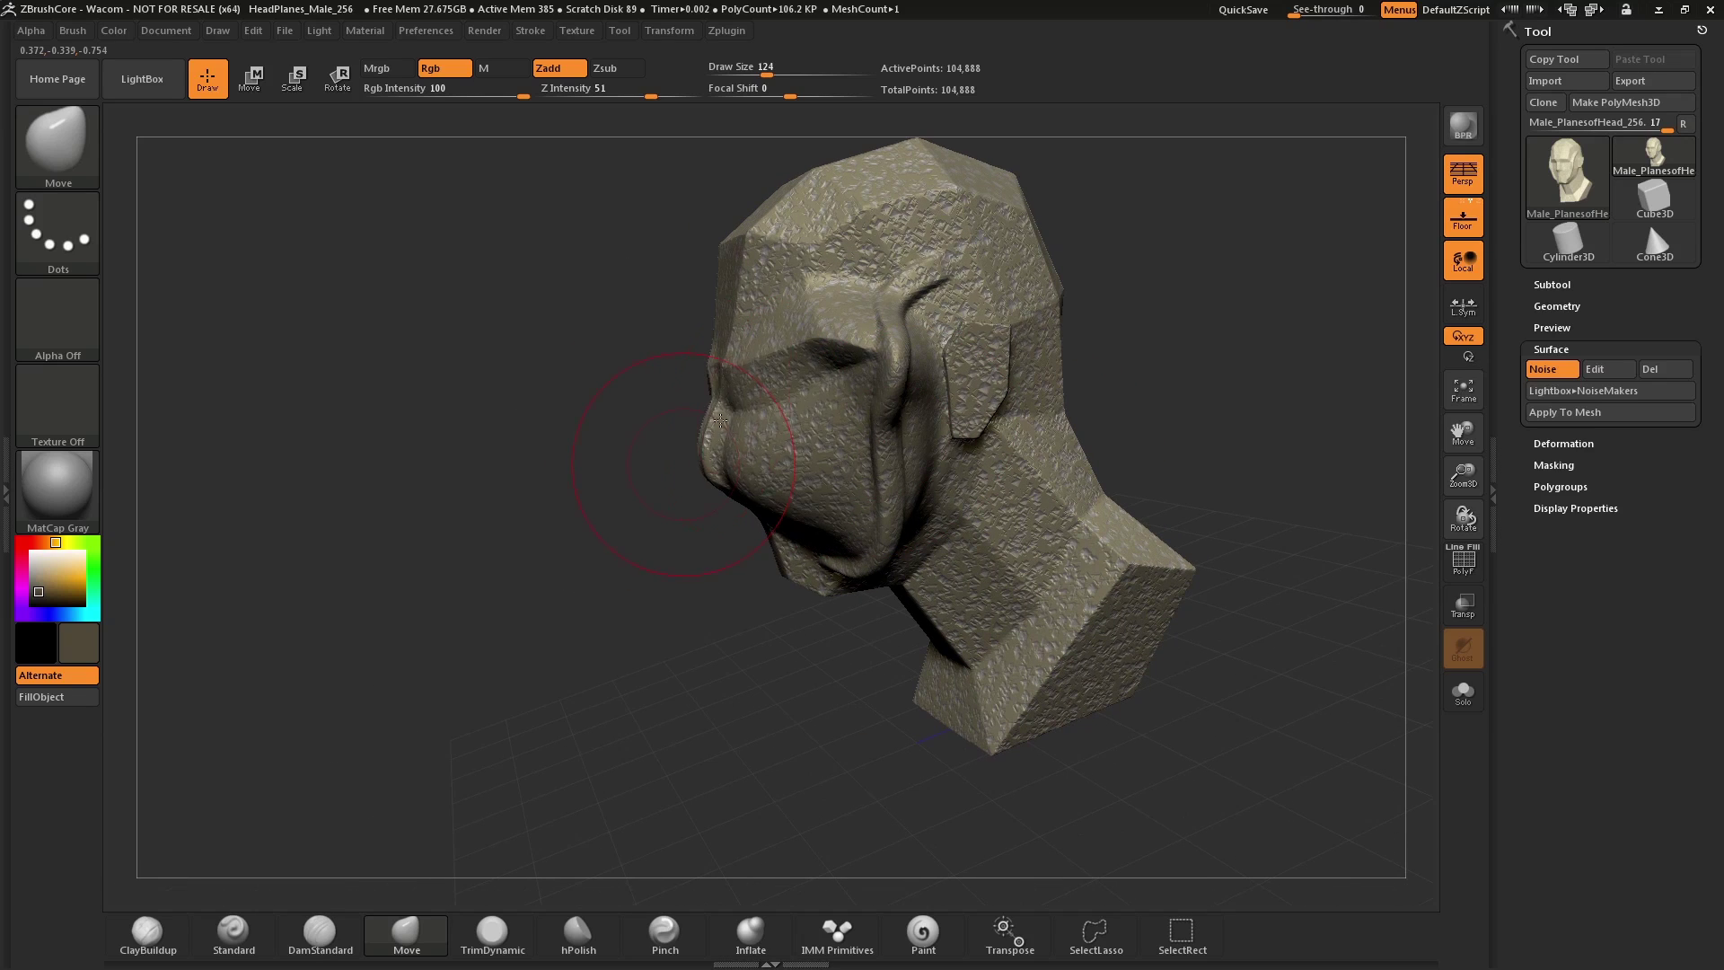
drag(817, 308, 943, 267)
drag(1122, 231, 1257, 220)
drag(857, 372, 913, 309)
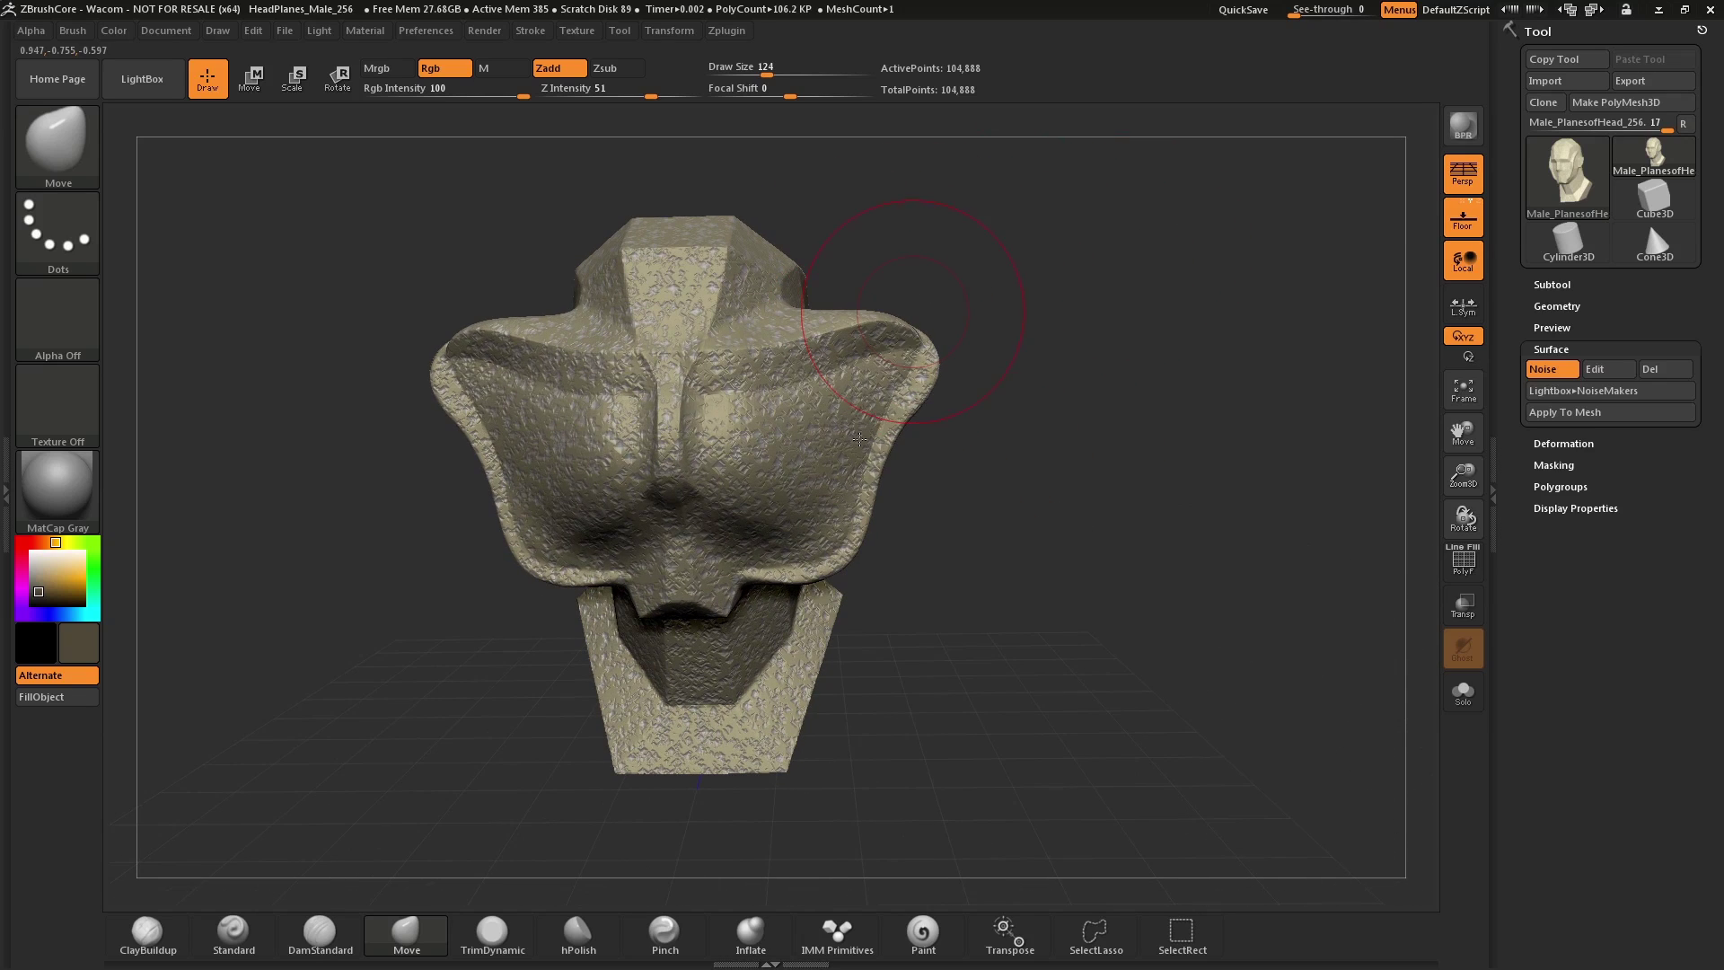
drag(801, 539, 846, 610)
drag(687, 575, 687, 741)
drag(968, 516, 858, 539)
drag(690, 592, 653, 588)
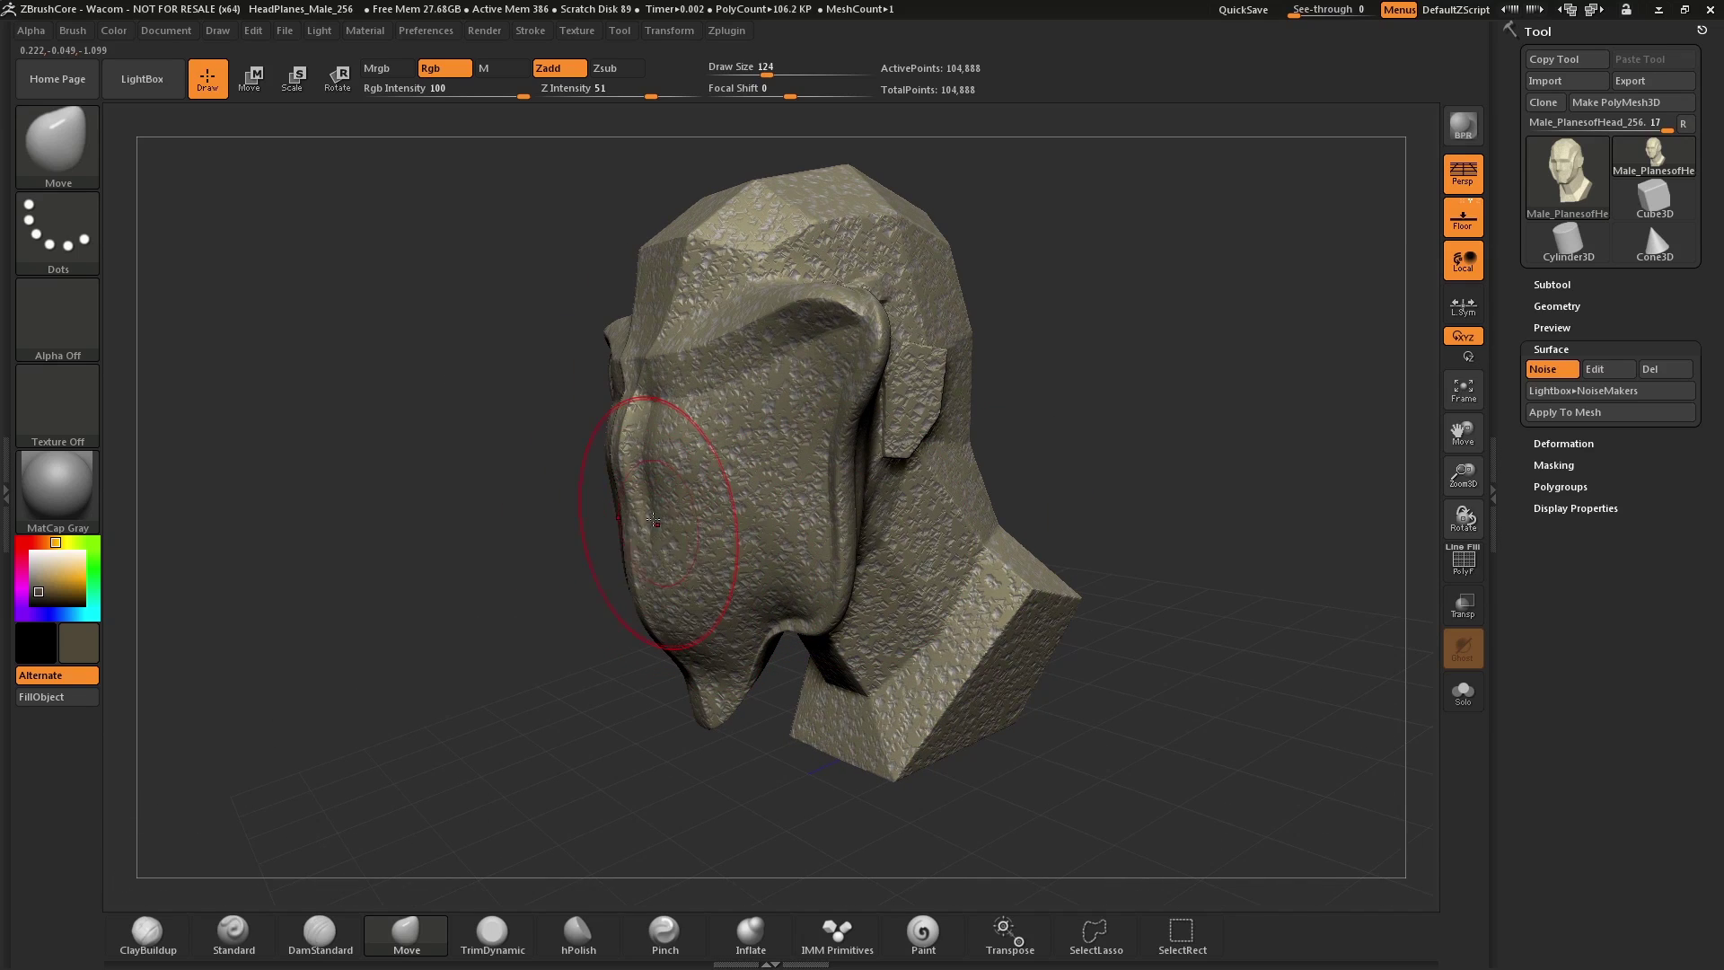
drag(657, 508, 628, 474)
mouse_move(1024, 280)
mouse_down()
mouse_move(1087, 327)
mouse_move(993, 342)
mouse_up()
key(ctrl)
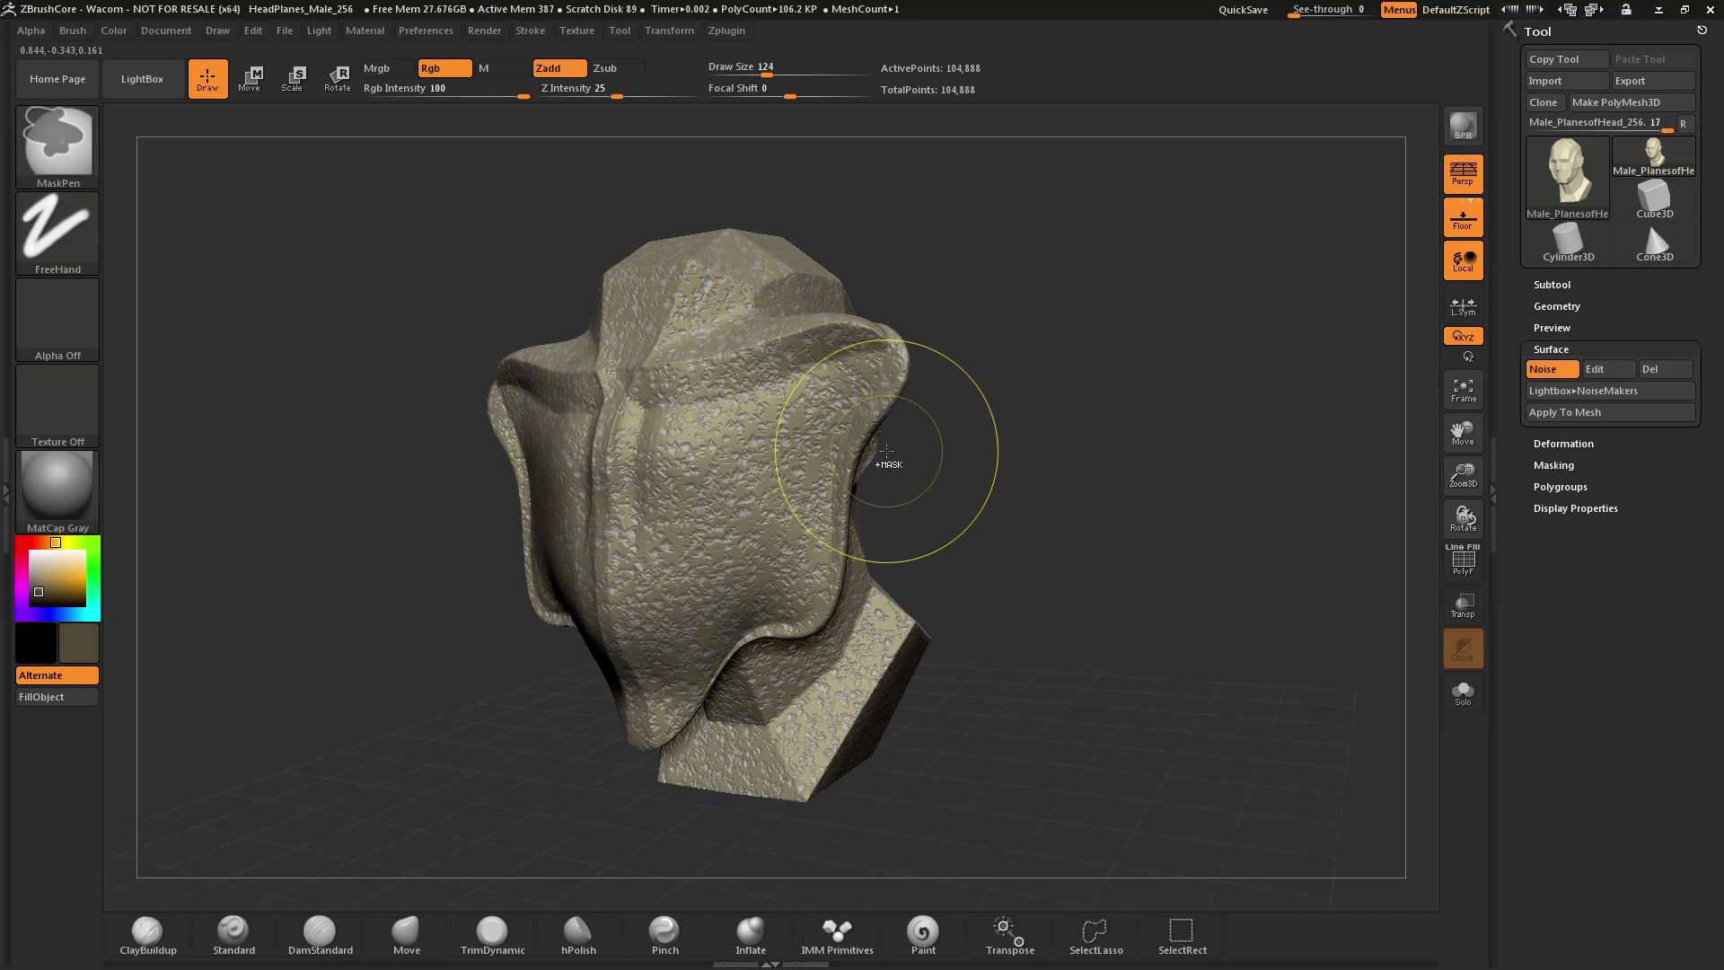
key(ctrl+z)
key(ctrl+z)
key(ctrl+z)
key(ctrl+z)
key(ctrl+z)
key(ctrl+z)
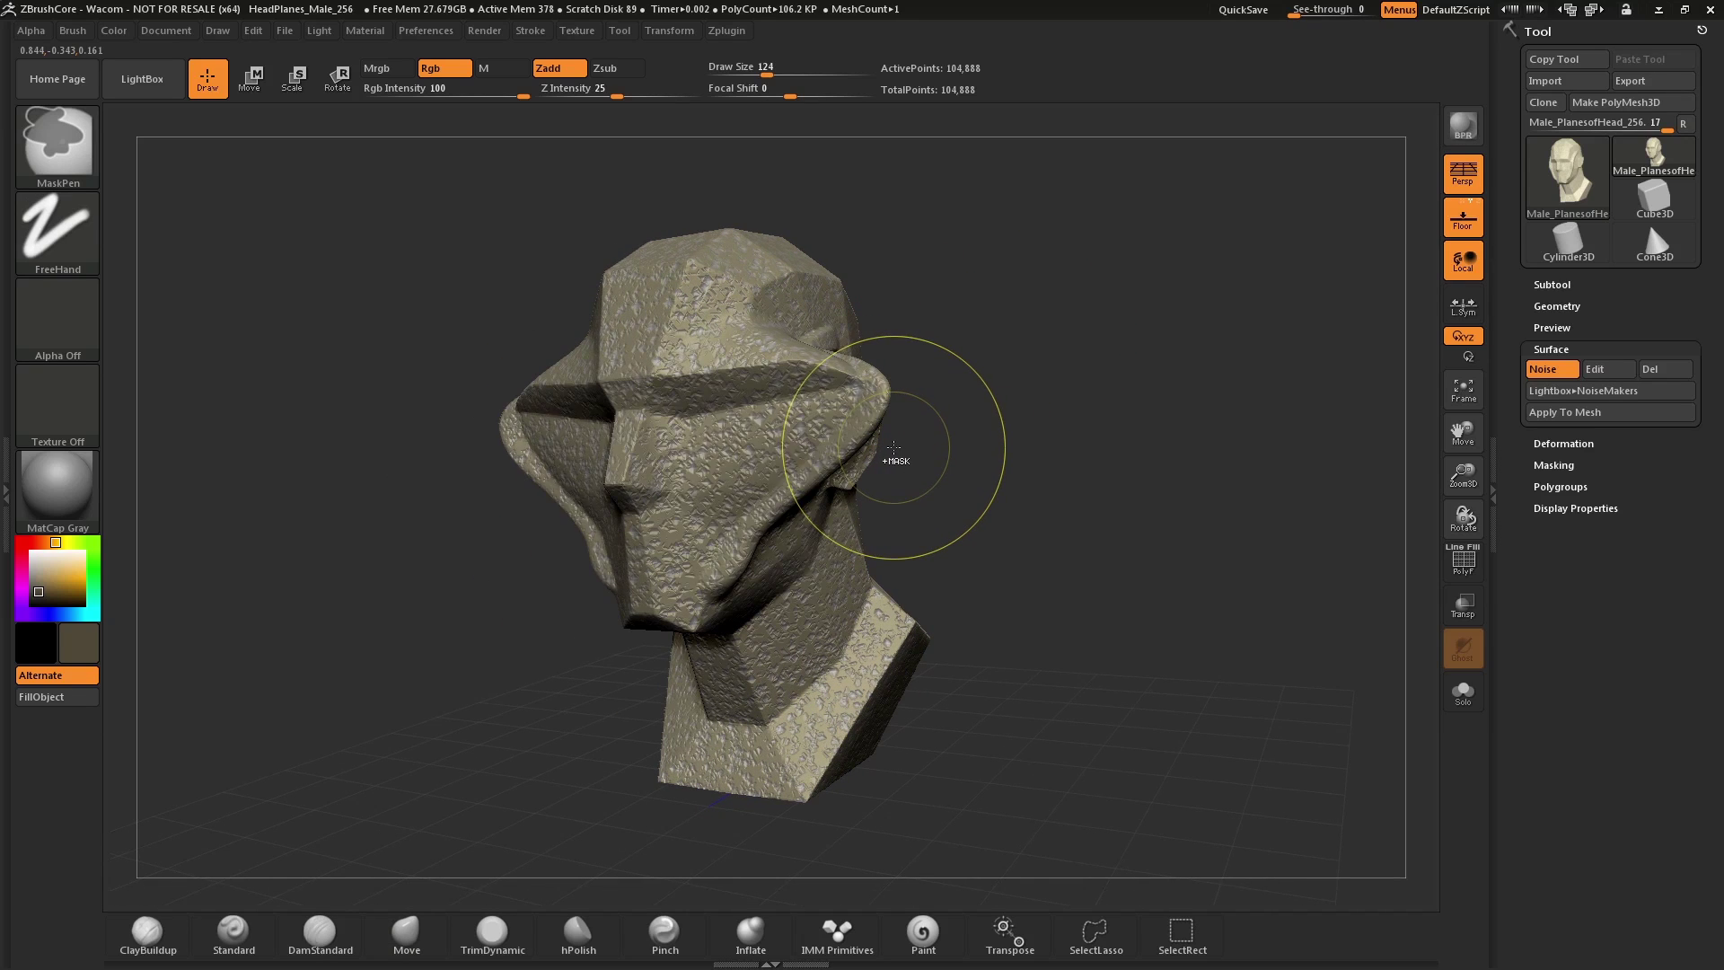
key(ctrl+z)
key(ctrl+z)
key(ctrl+z)
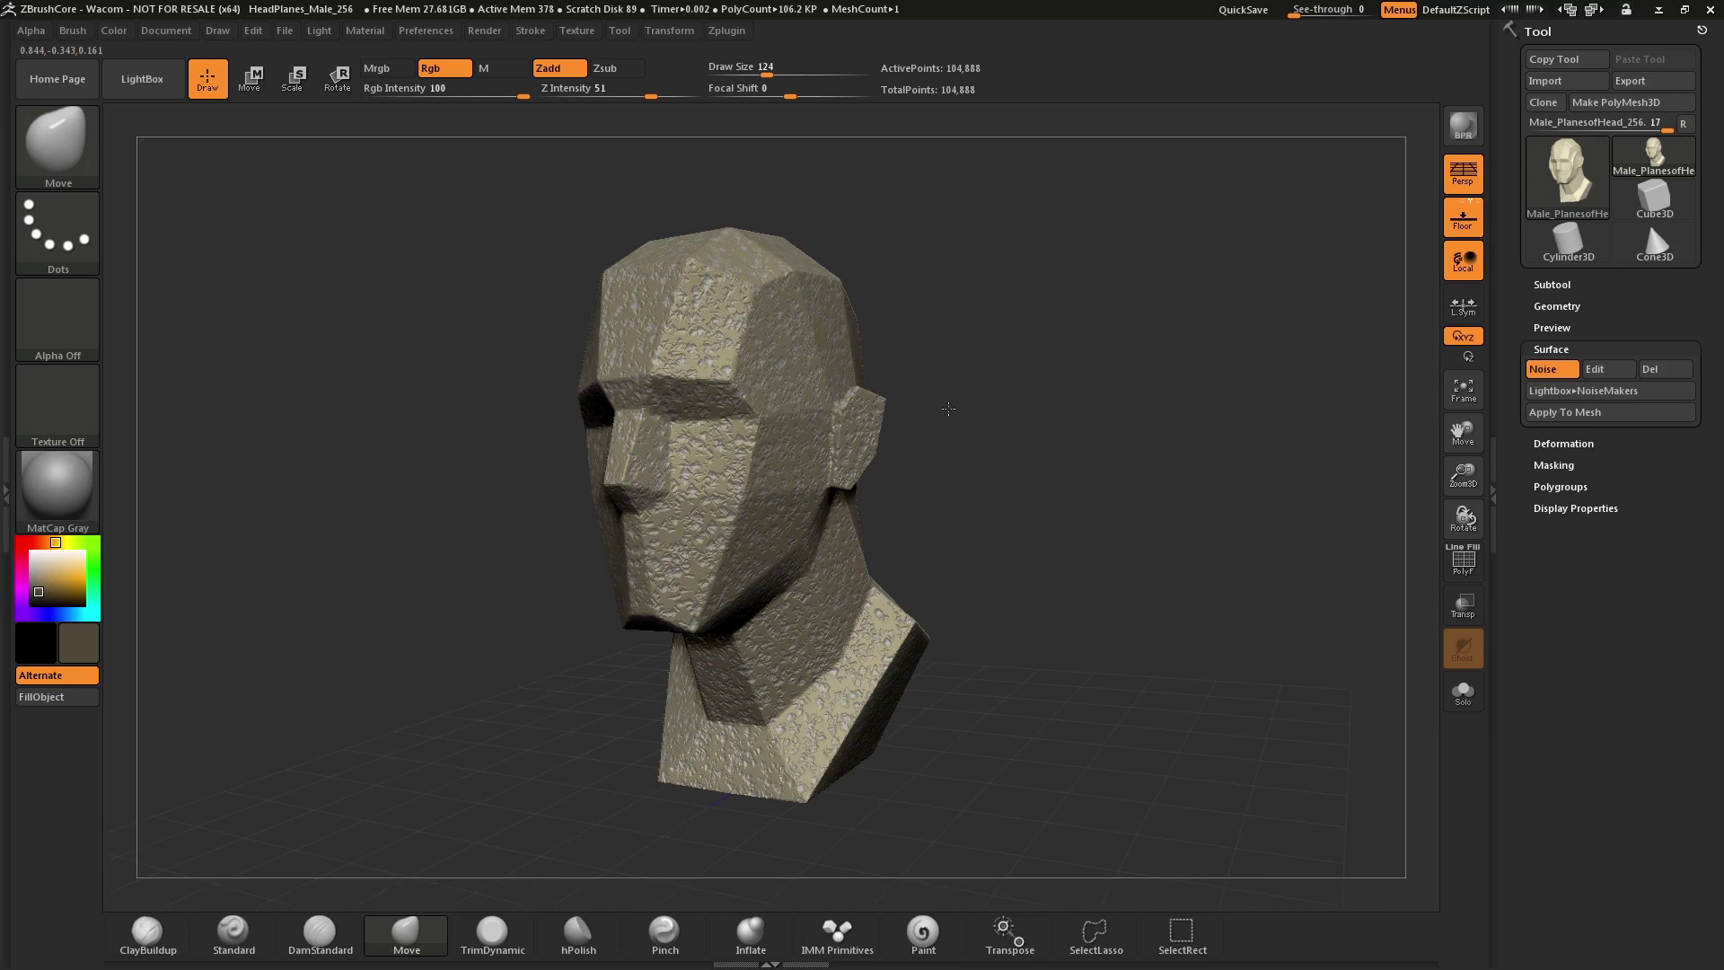
Step: Bake the Noise27 stone noise into the head mesh with Apply To Mesh
drag(949, 409, 1029, 446)
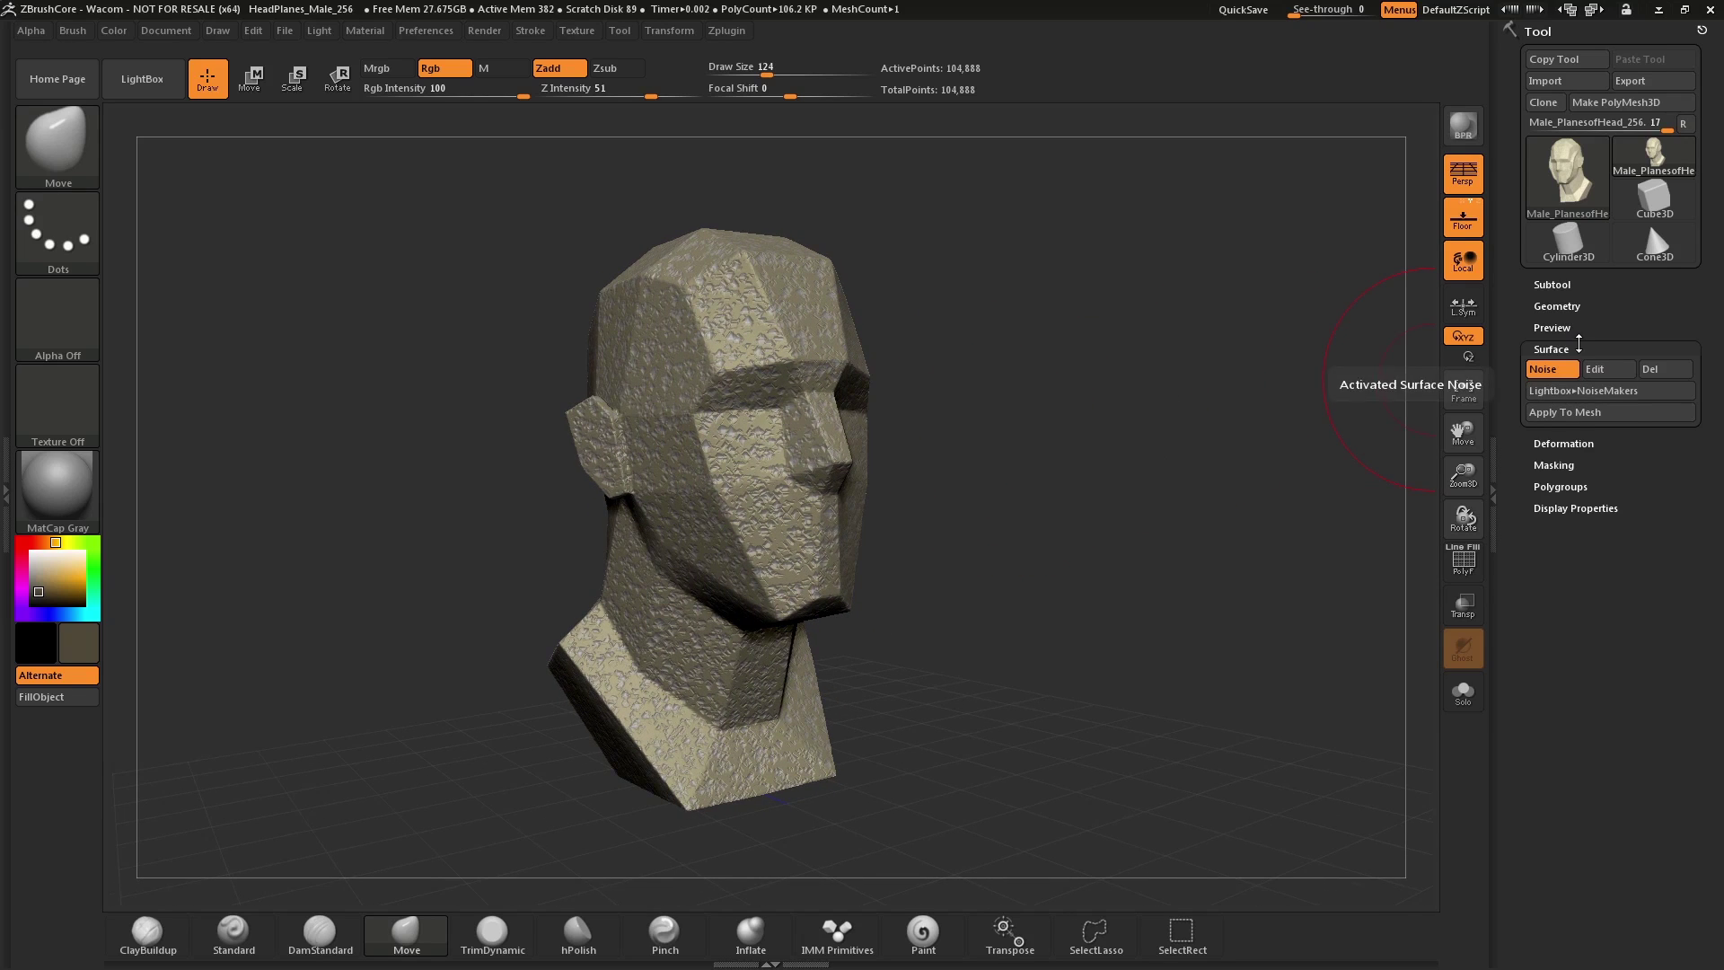
click(1577, 415)
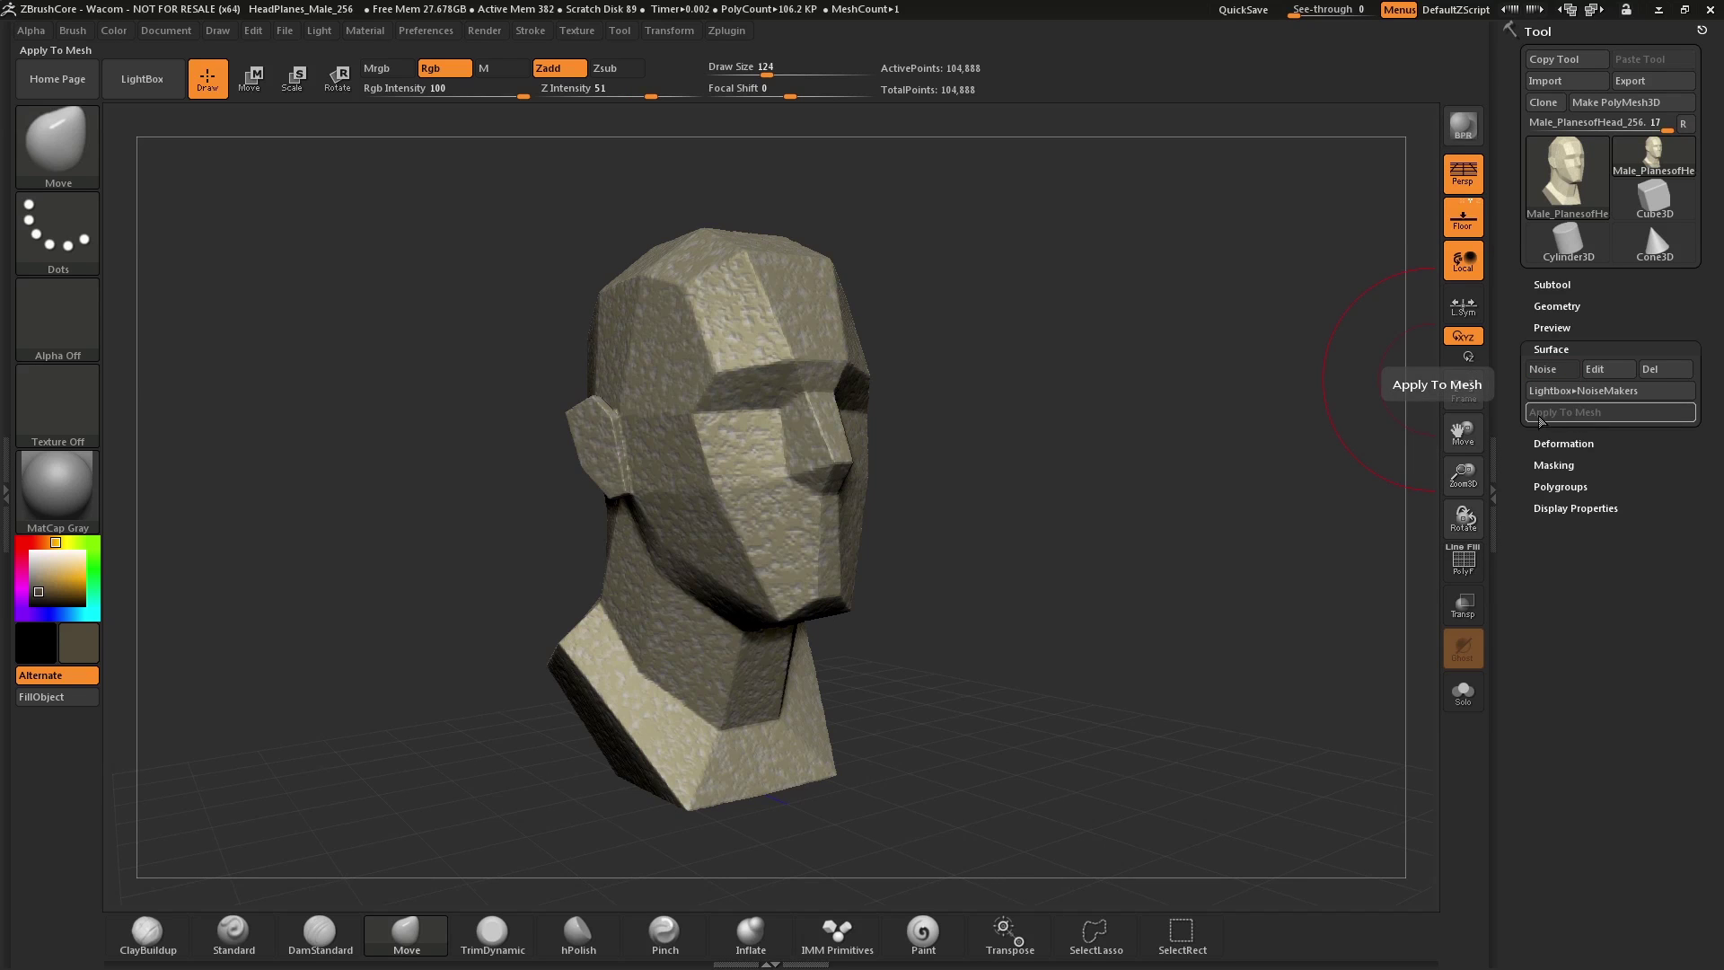
drag(1235, 482, 1176, 460)
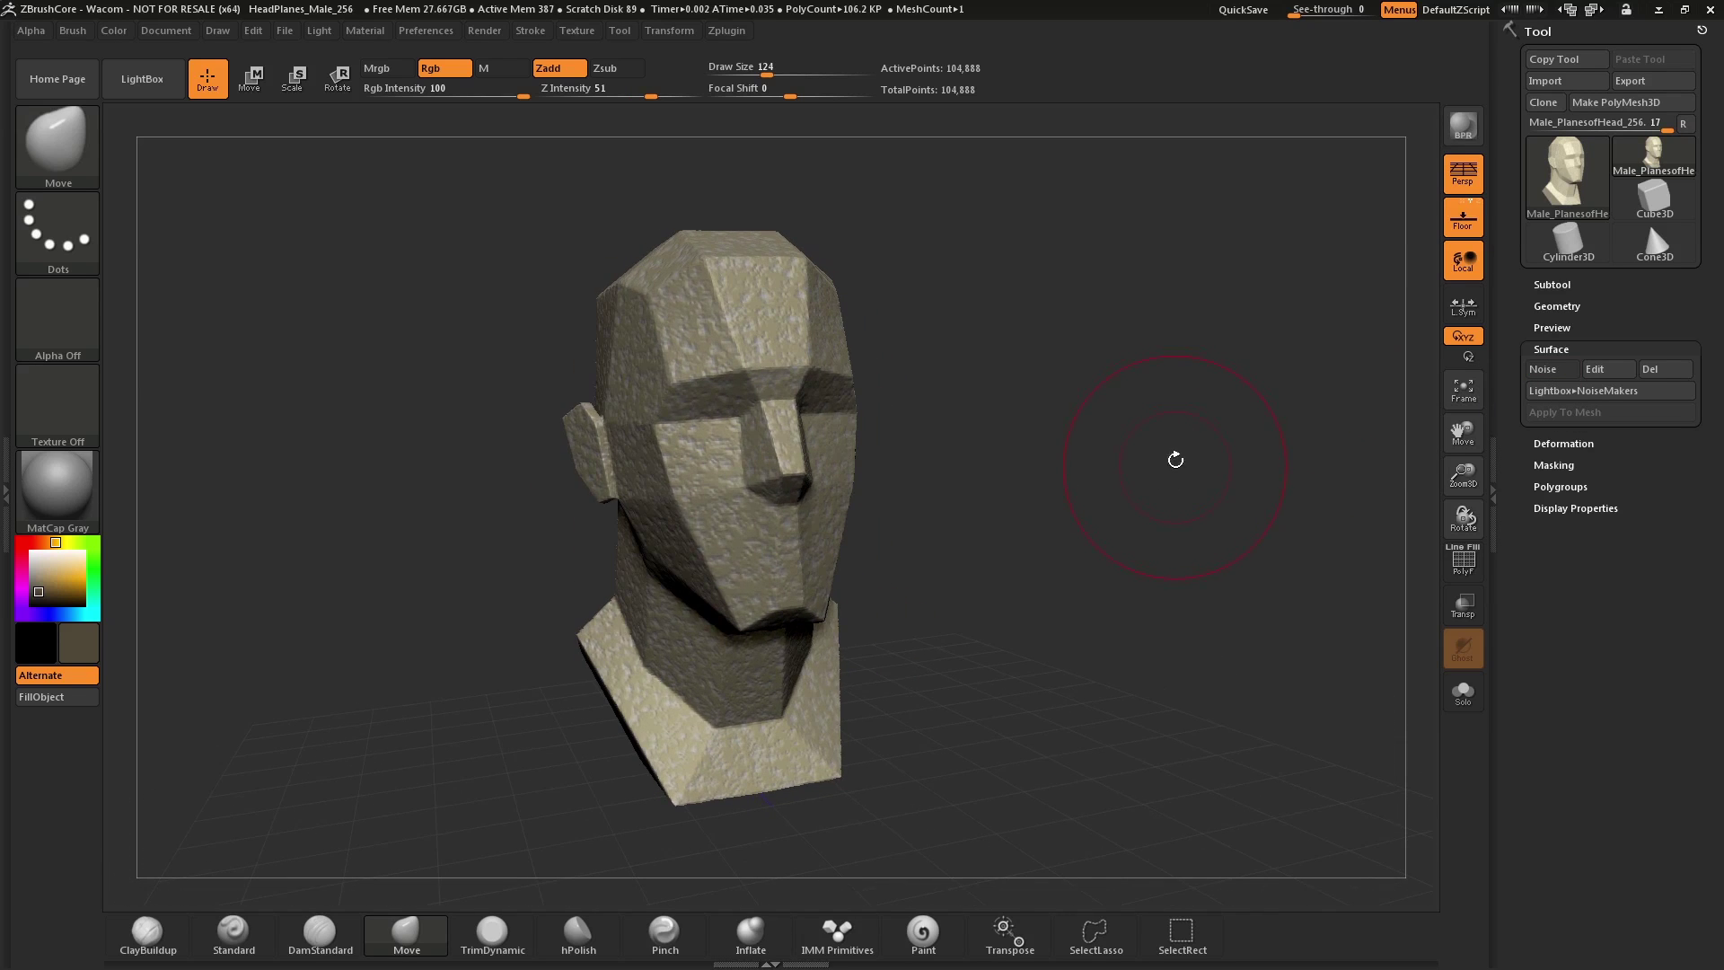
click(1557, 392)
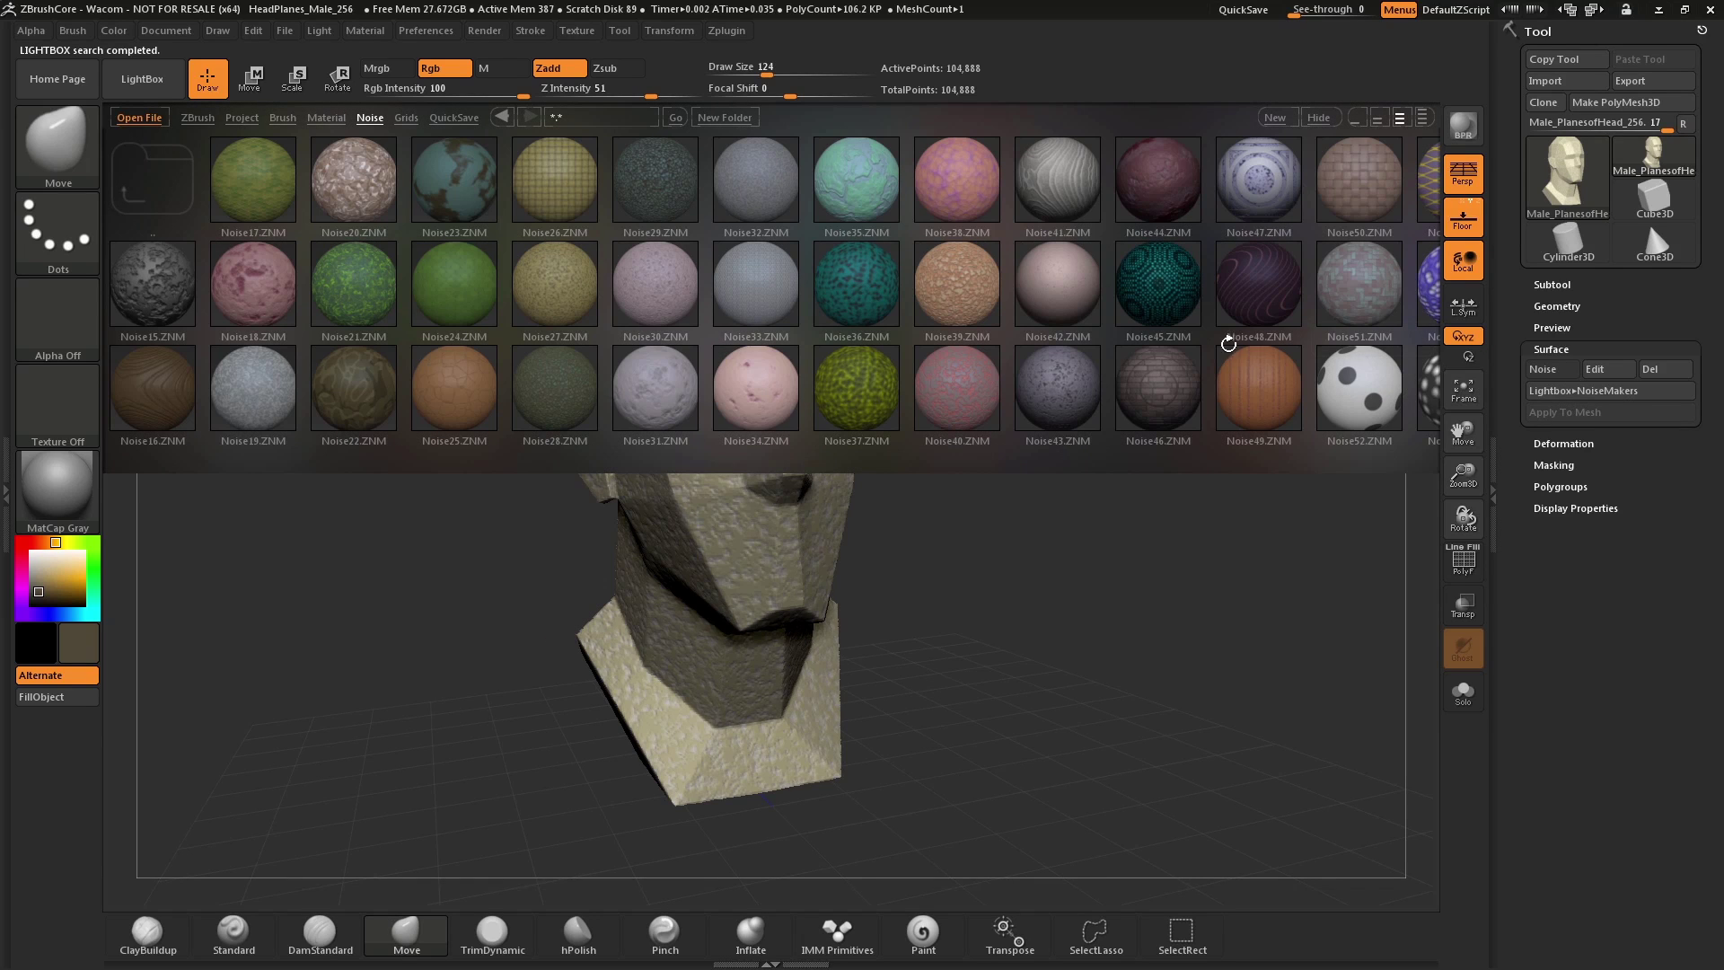
click(1552, 392)
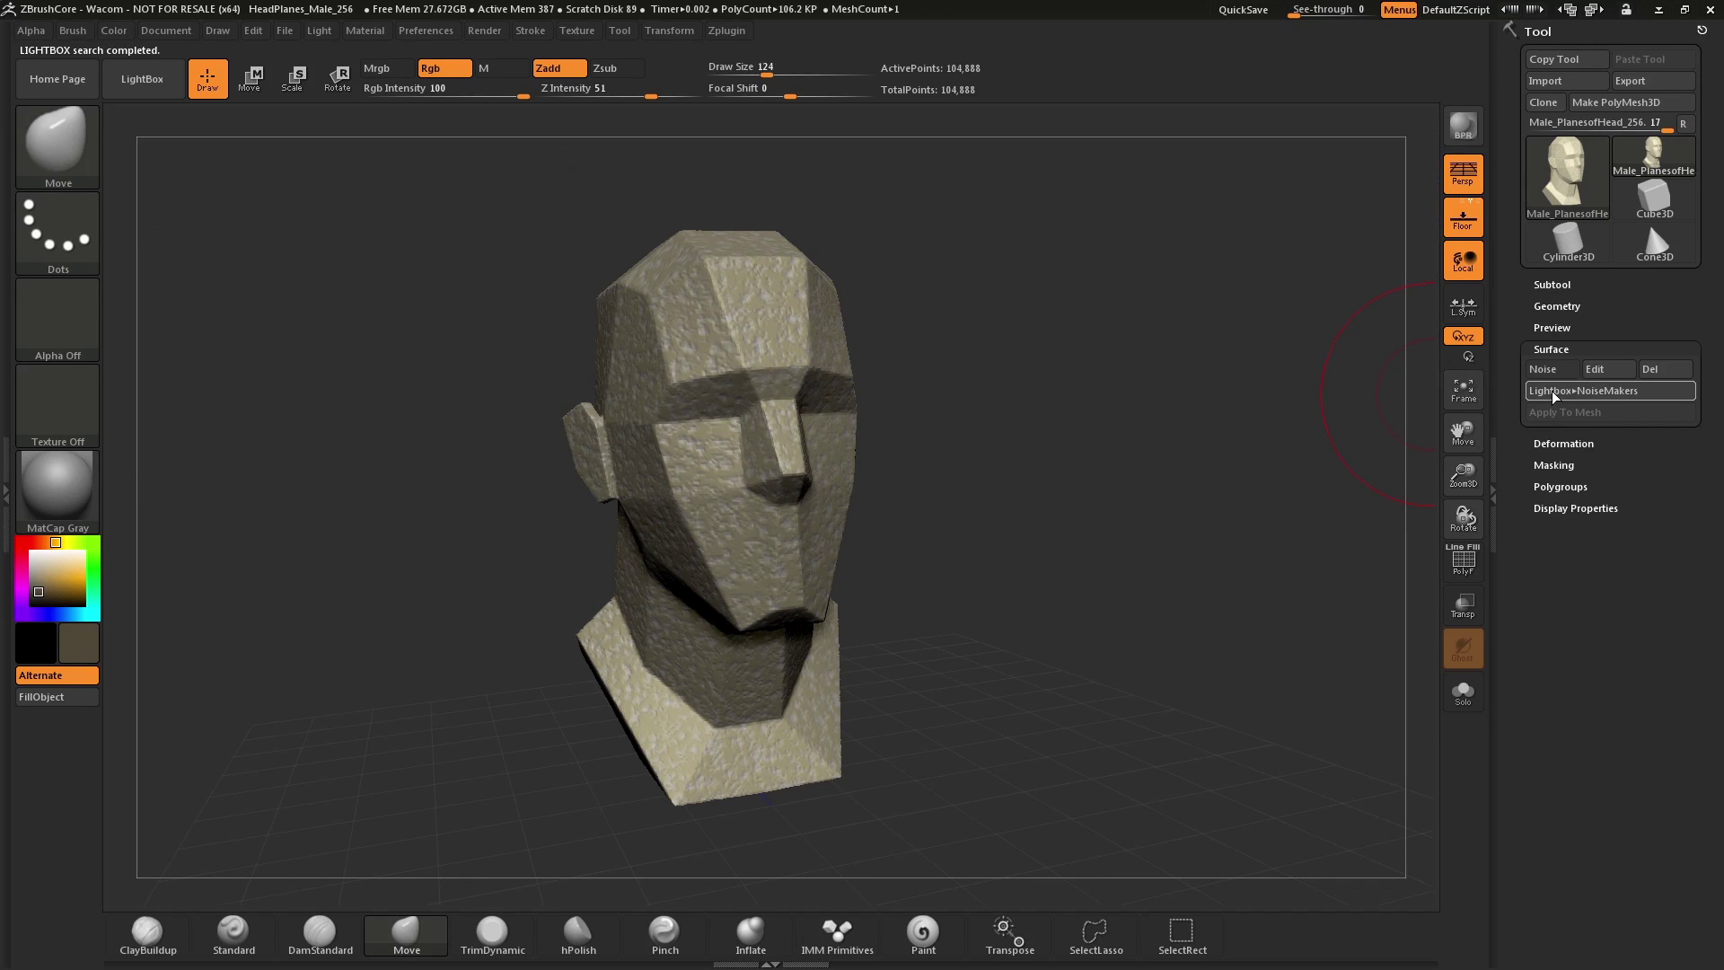
key(ctrl+z)
Step: Start a new surface noise with Noise Scale 21.15743 and Strength 0.00152
click(1545, 369)
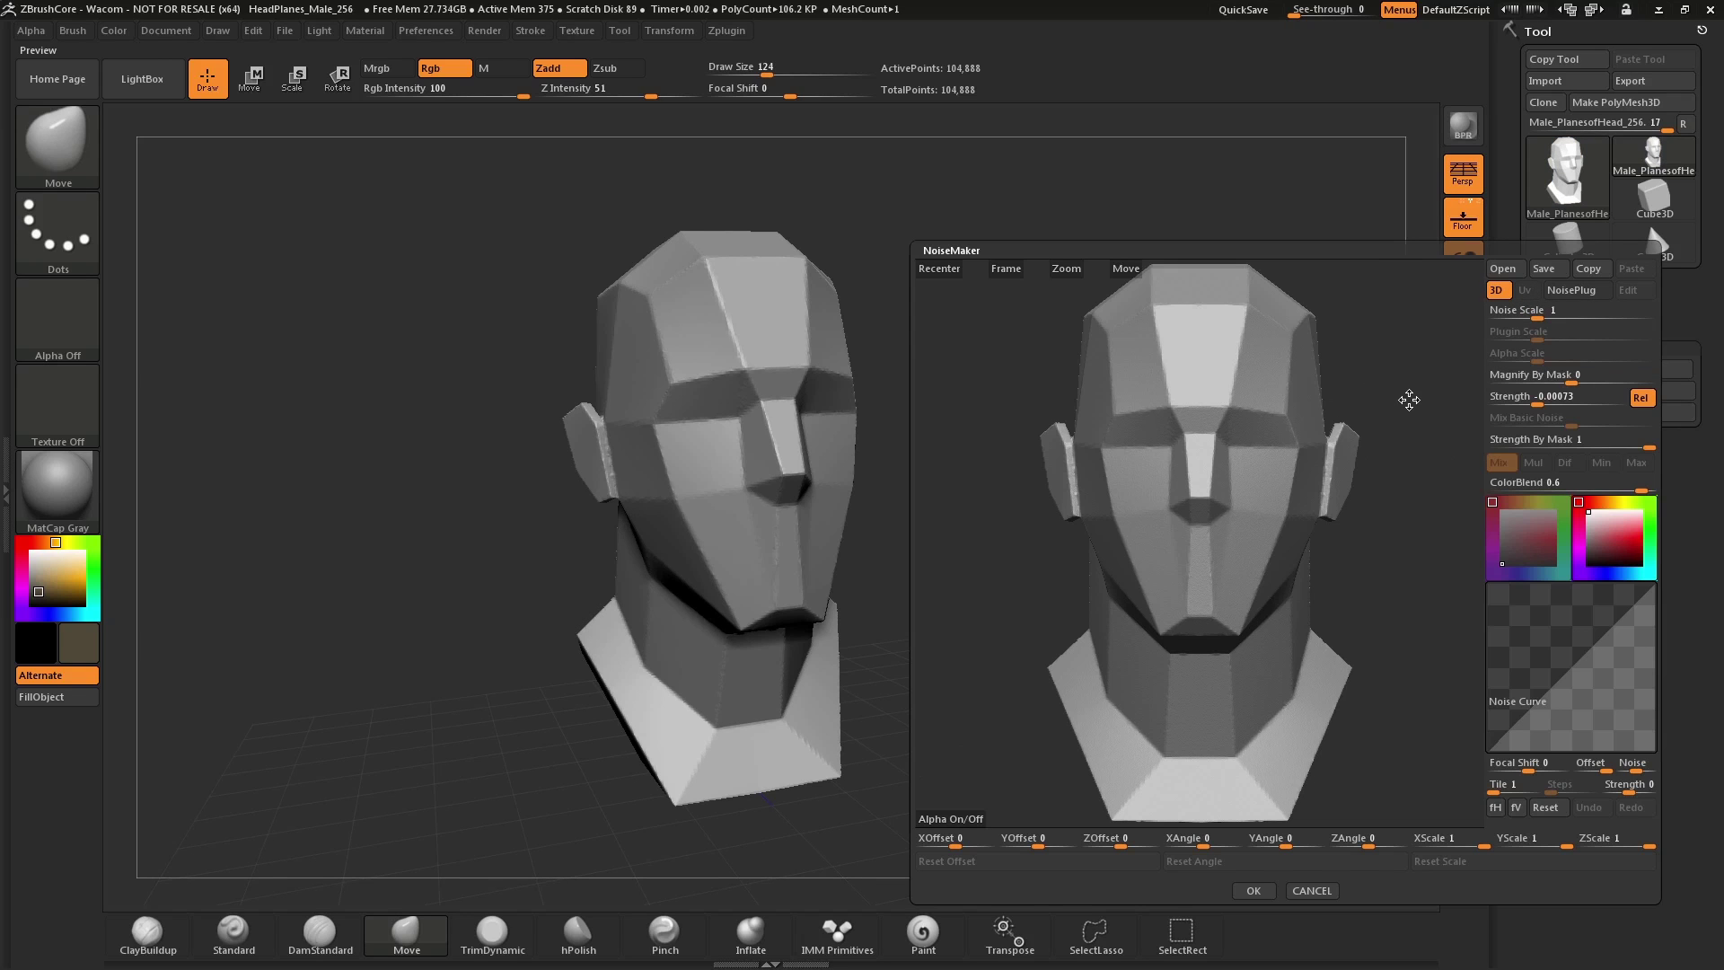
mouse_move(1417, 401)
mouse_down()
mouse_move(1386, 408)
mouse_move(1419, 401)
mouse_up()
click(1538, 310)
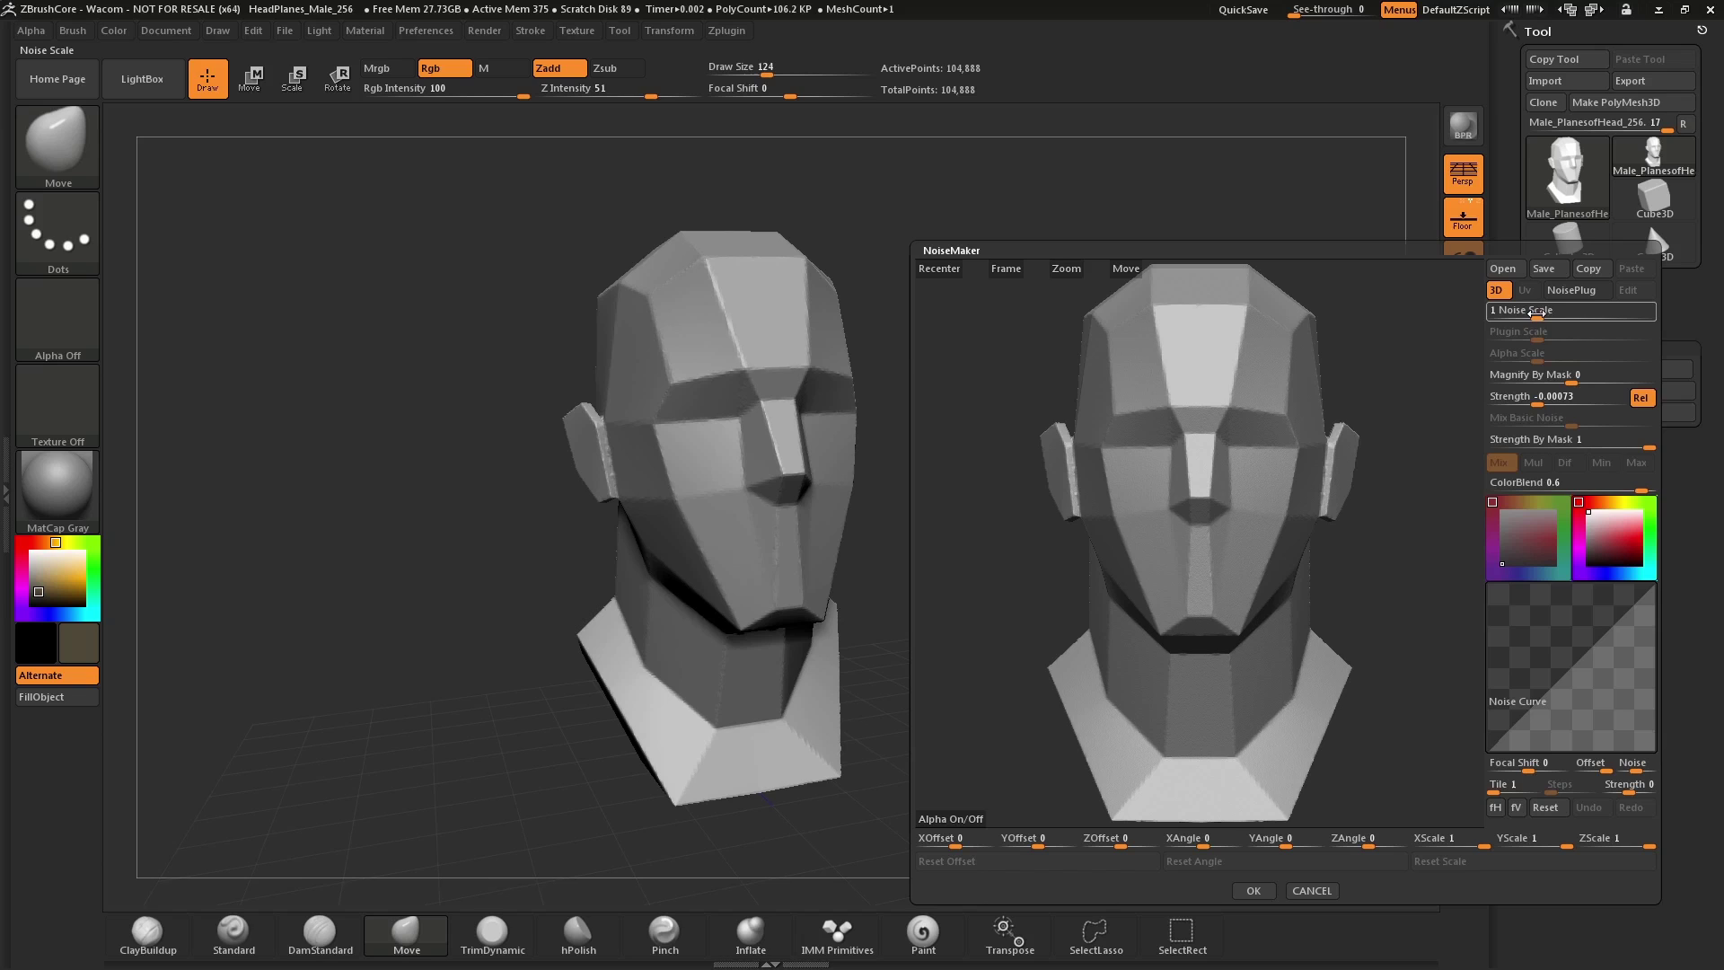
drag(1537, 314, 1576, 318)
drag(1573, 396, 1578, 406)
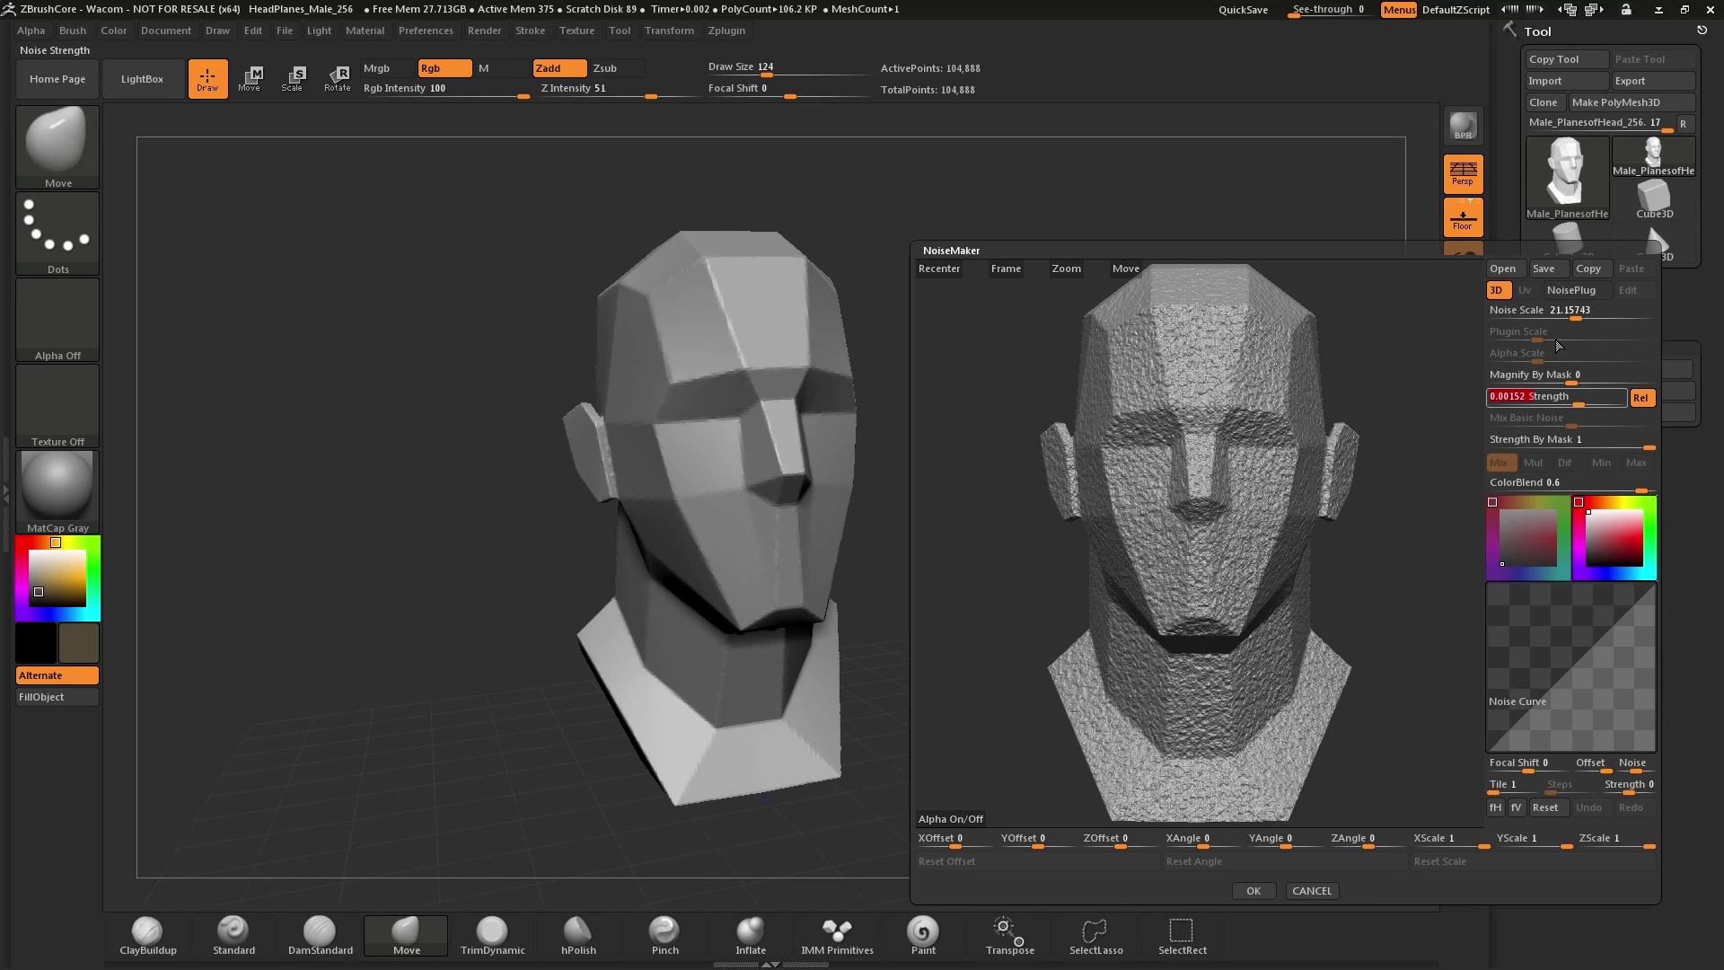
Step: Choose the Grid noise plug pattern after previewing Cheetah, Dents and Erosion
click(1572, 292)
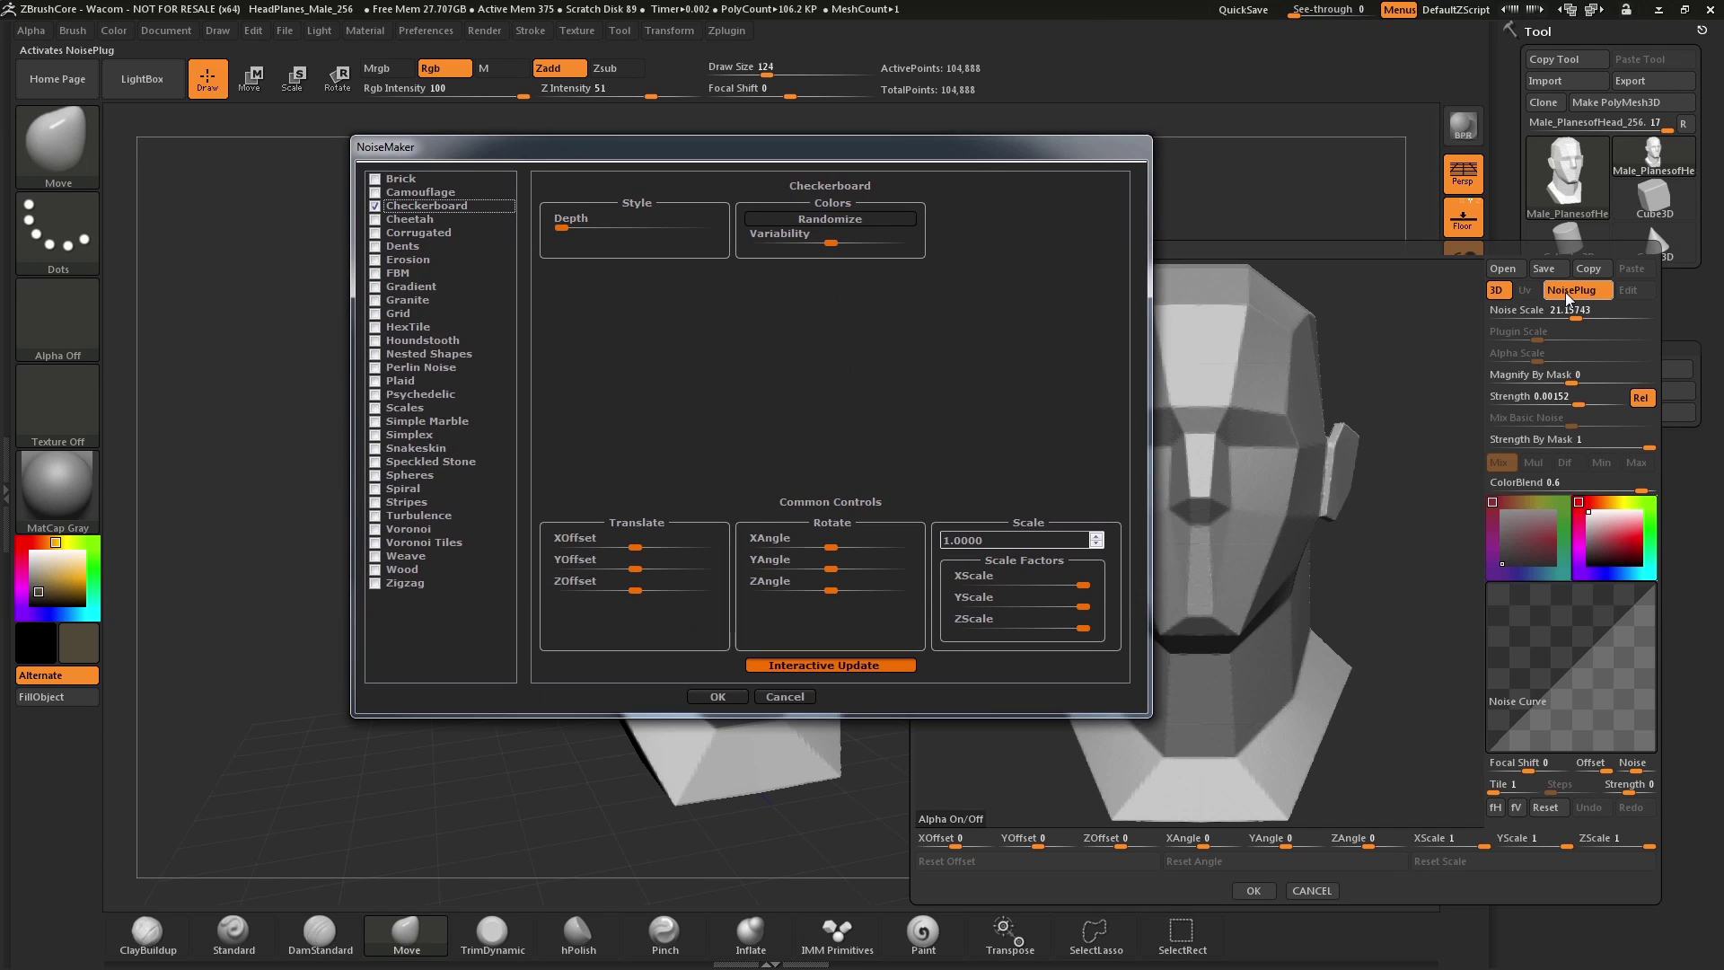
click(375, 220)
click(375, 246)
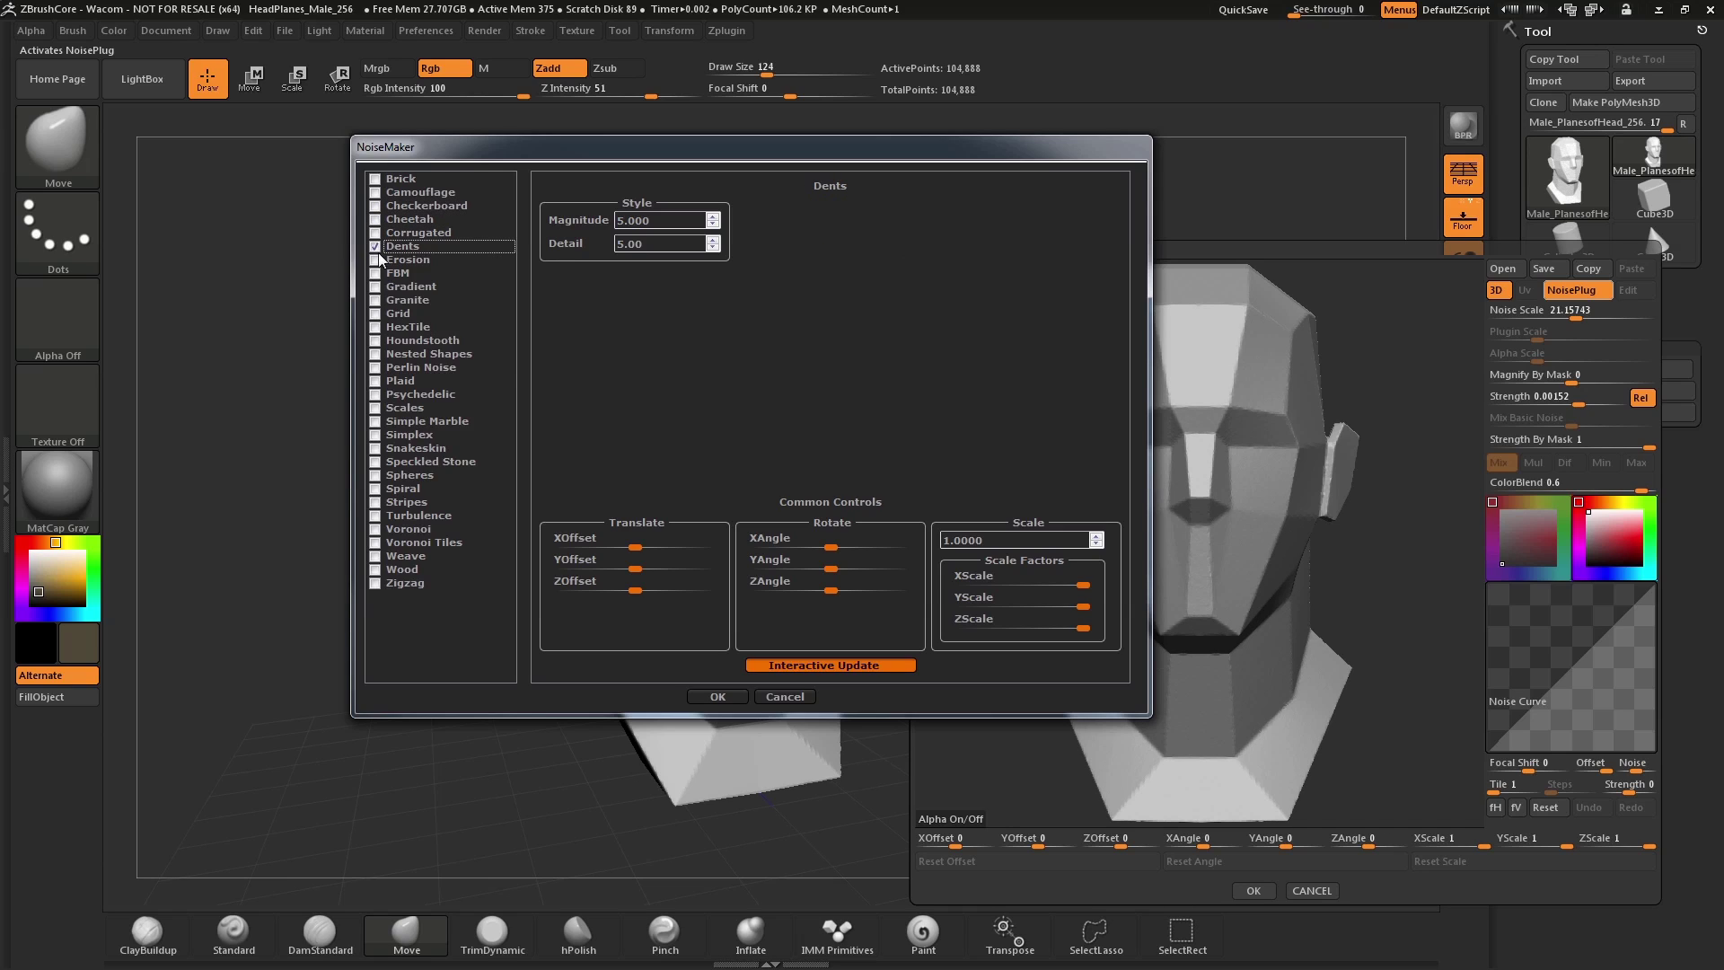
click(376, 261)
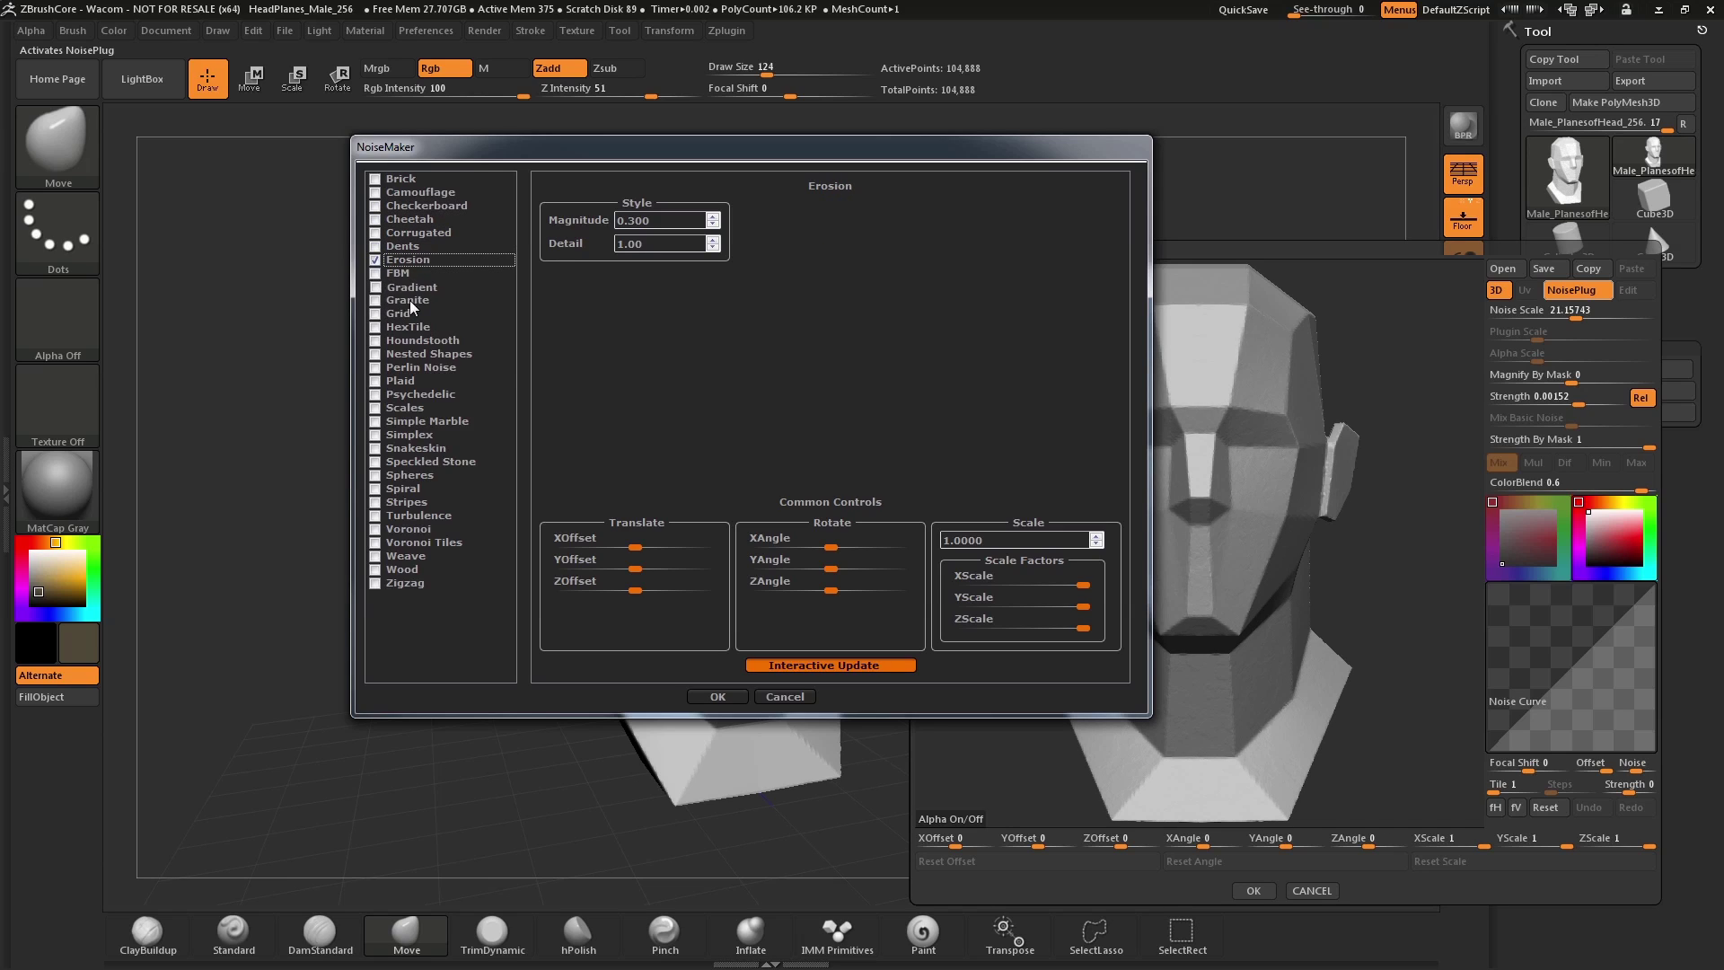
click(375, 314)
click(717, 698)
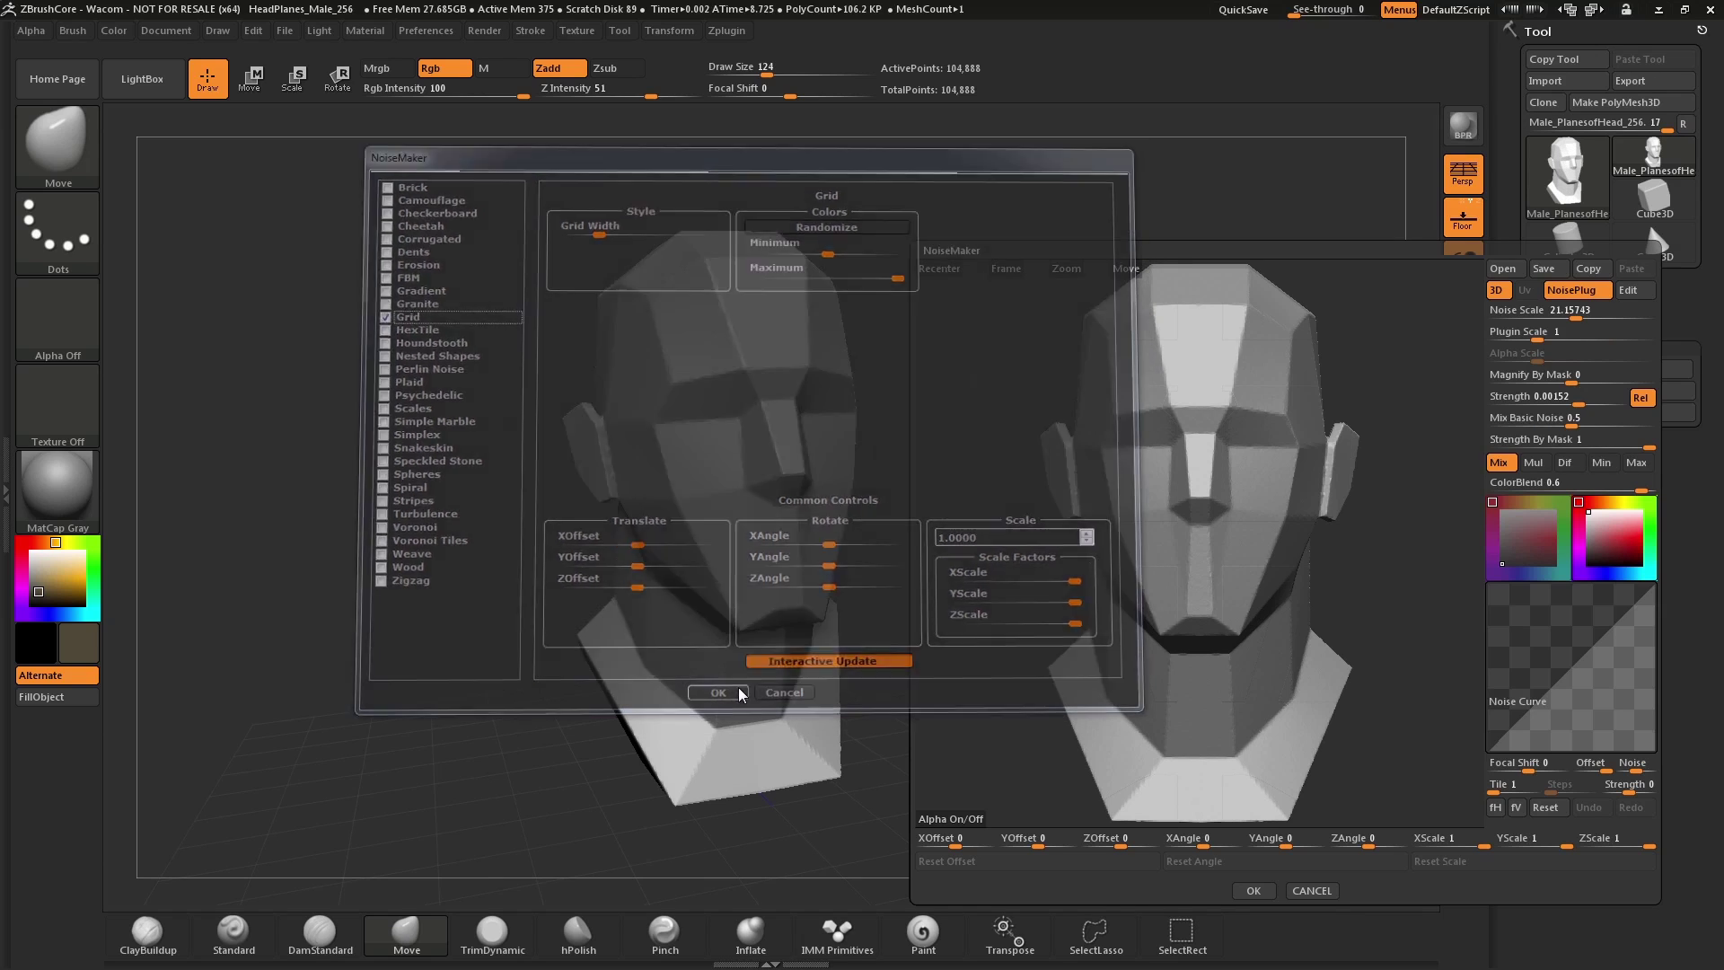
Step: Tune the Grid noise to noise scale 0.66117, plugin scale 0.1686, strength 0.02458, and reshape the noise curve
drag(1571, 402, 1592, 406)
drag(1574, 316, 1535, 321)
mouse_move(1579, 444)
mouse_down()
mouse_move(1532, 446)
mouse_move(1591, 422)
mouse_move(1568, 425)
mouse_up()
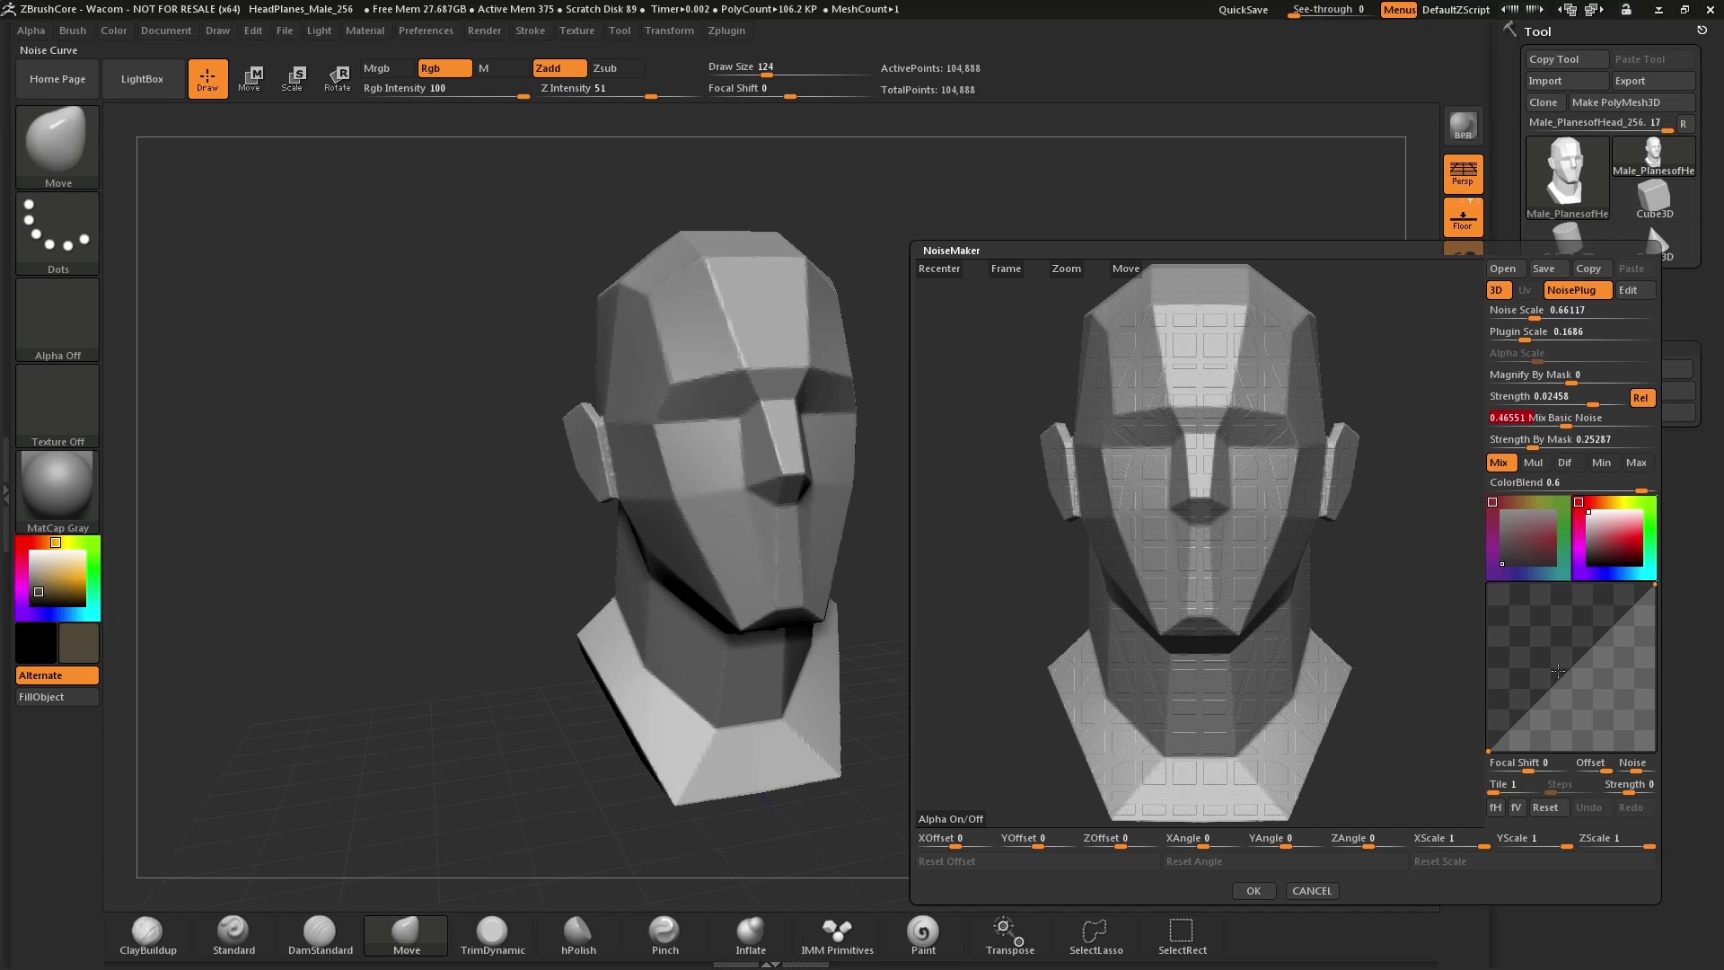
mouse_move(1541, 700)
mouse_down()
mouse_move(1528, 643)
mouse_move(1576, 629)
mouse_move(1552, 697)
mouse_up()
click(1586, 604)
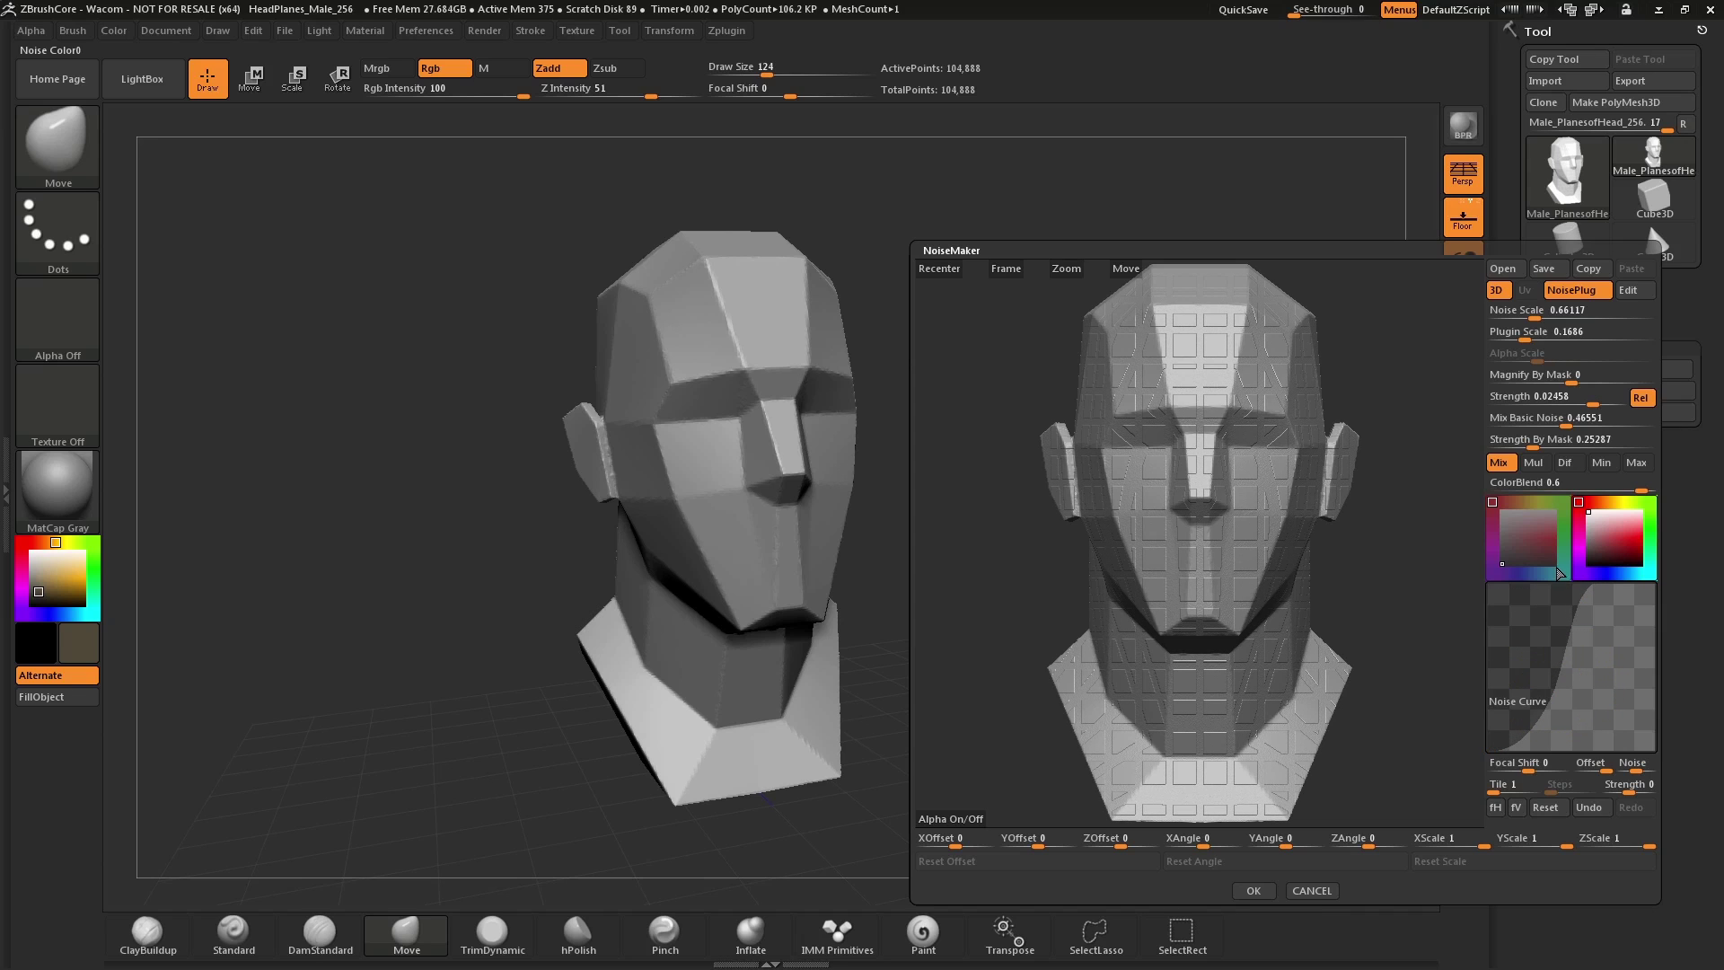
Step: Accept the grid noise, then load the teal Noise36.ZNM preset onto the head
click(1253, 889)
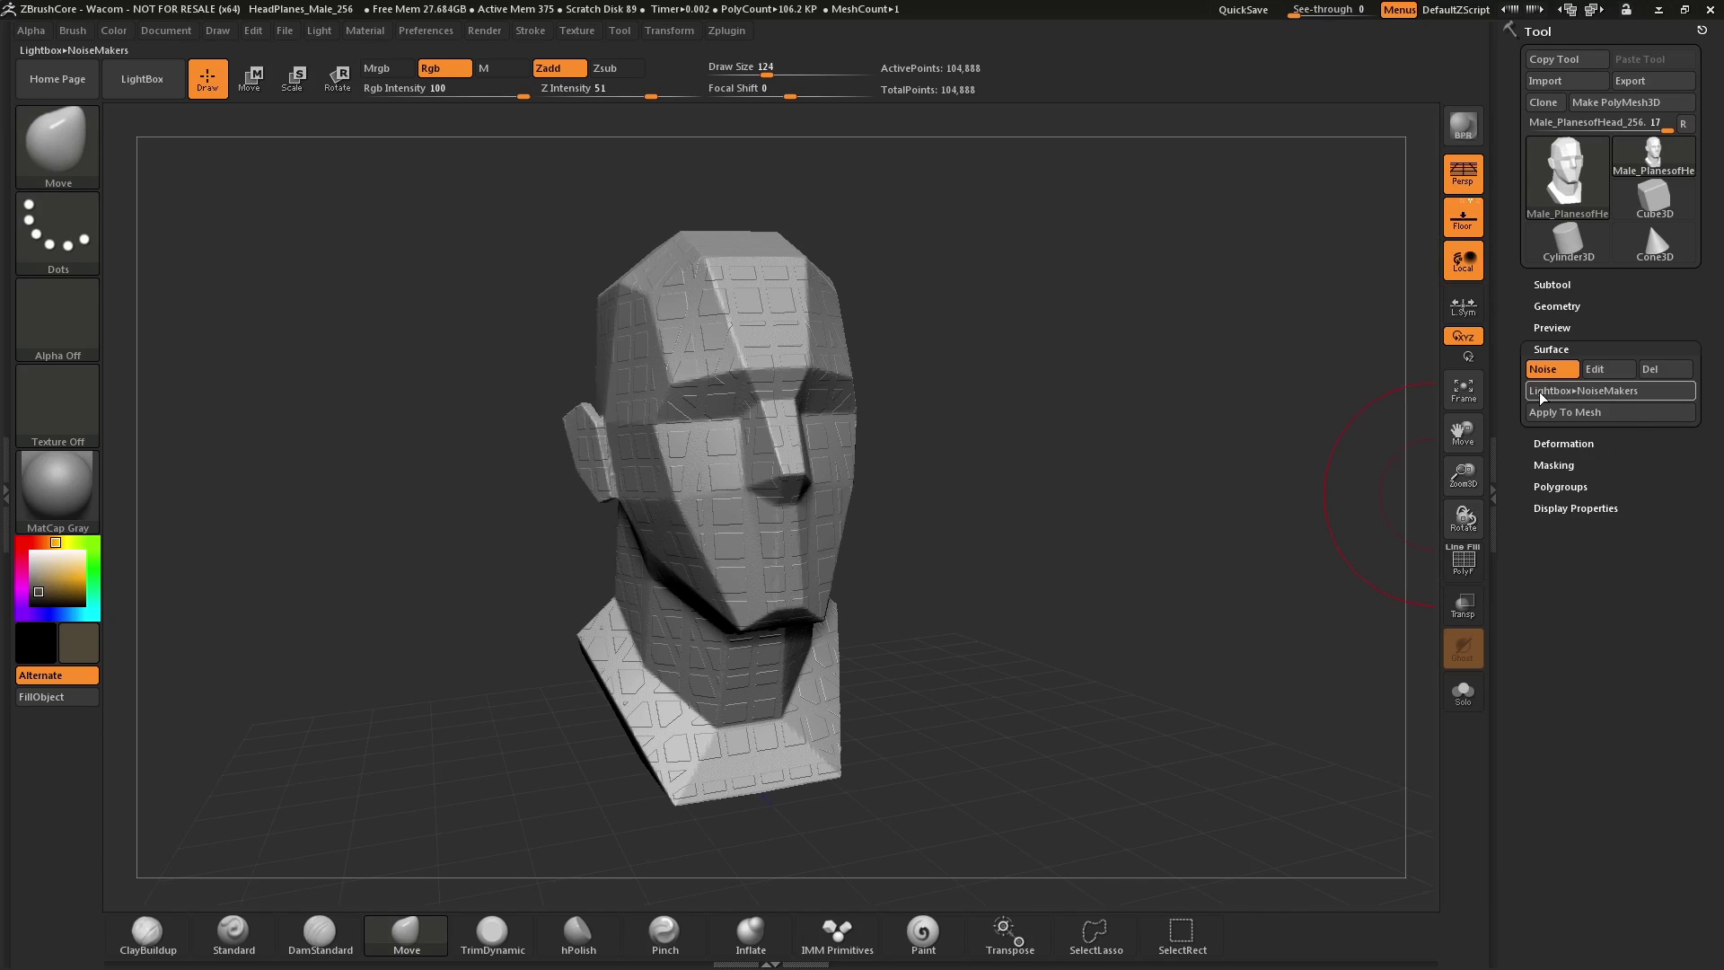
click(1566, 393)
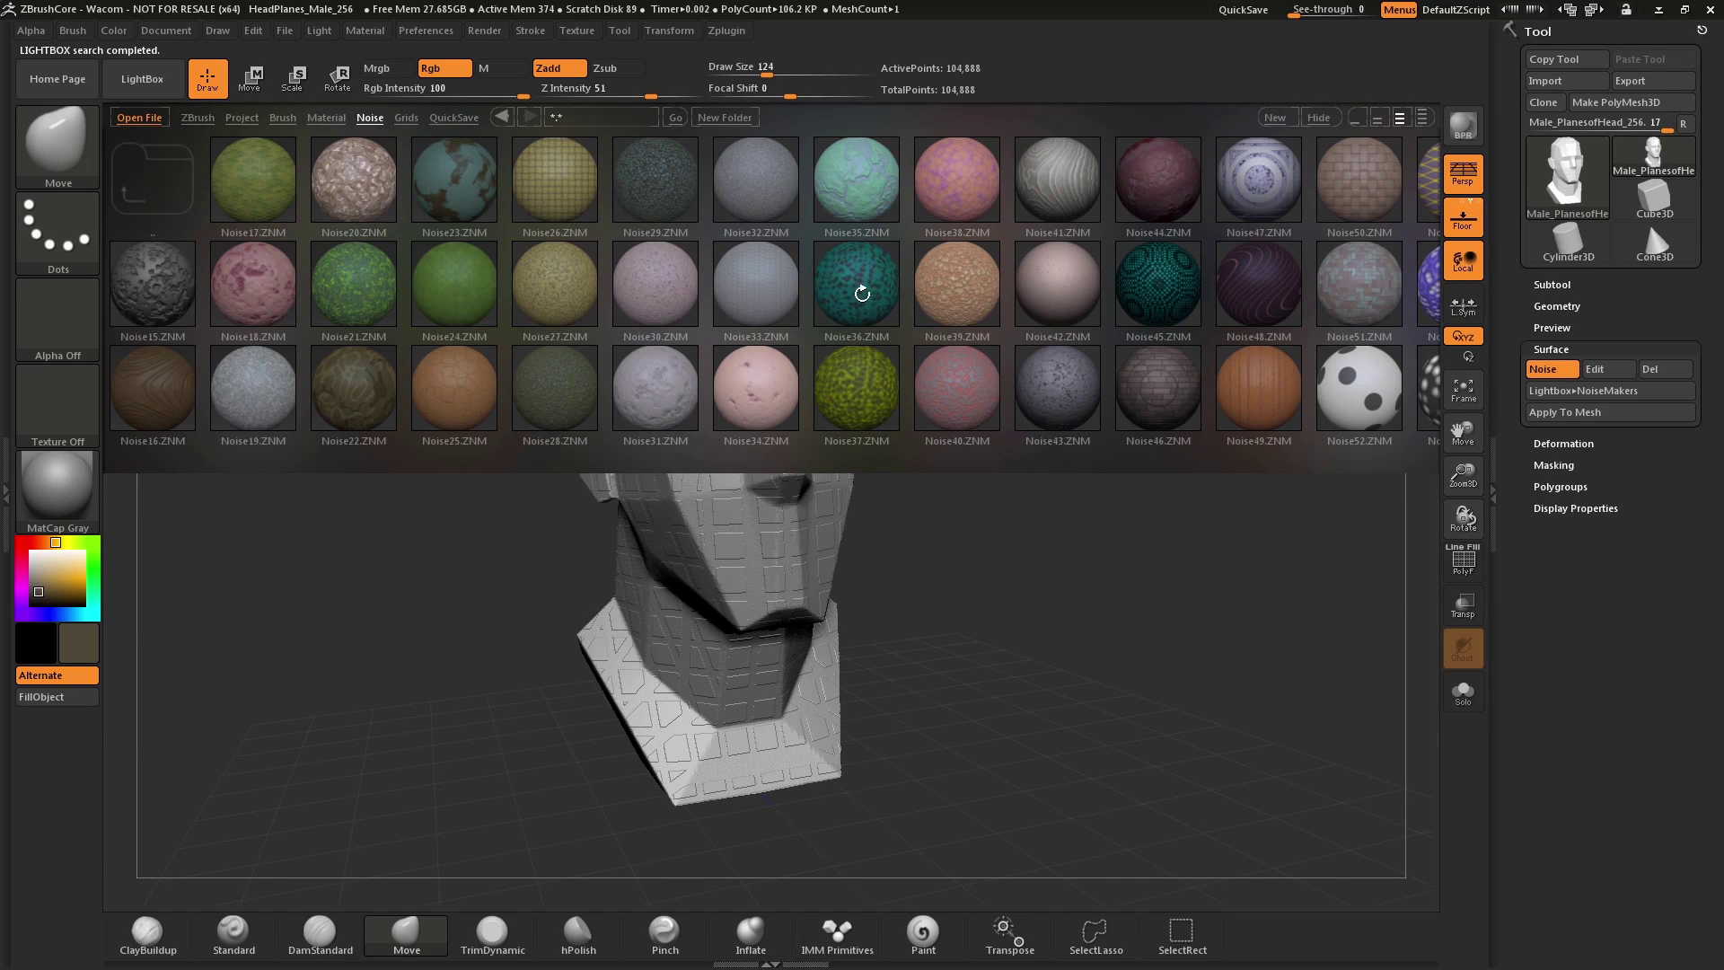
double_click(862, 293)
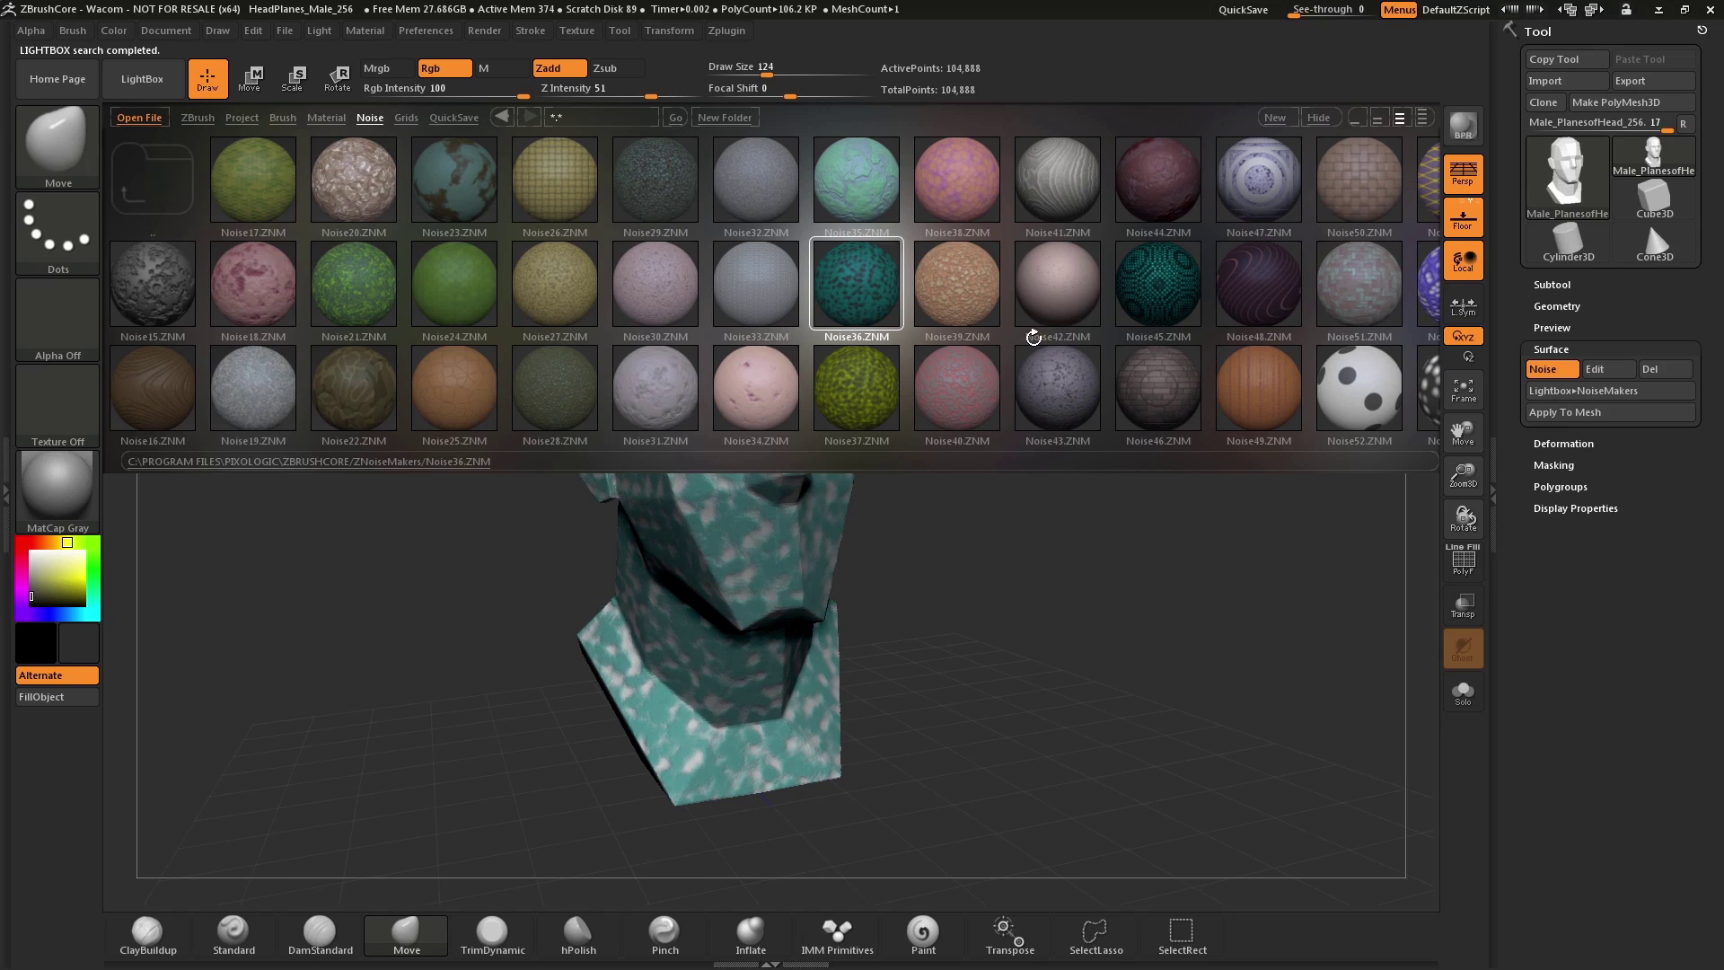
click(1321, 117)
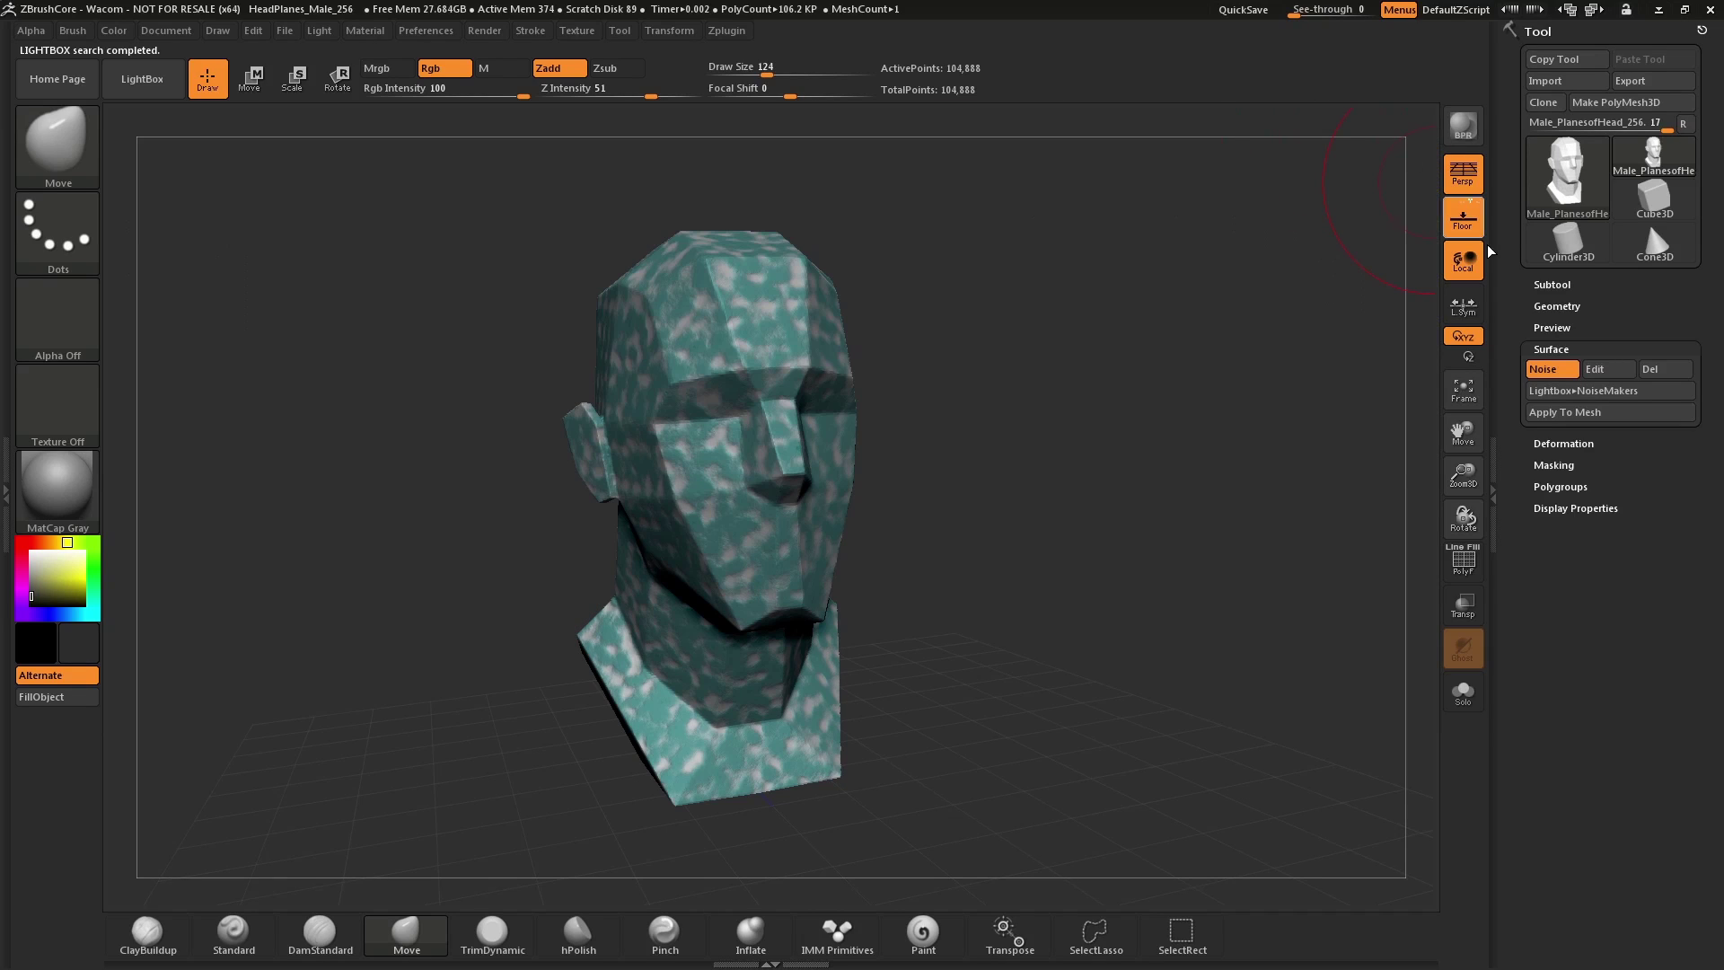
Step: Edit Noise36 to plugin scale 0.41953, noise scale 33.74 and strength 0.10888, and accept it
click(1603, 369)
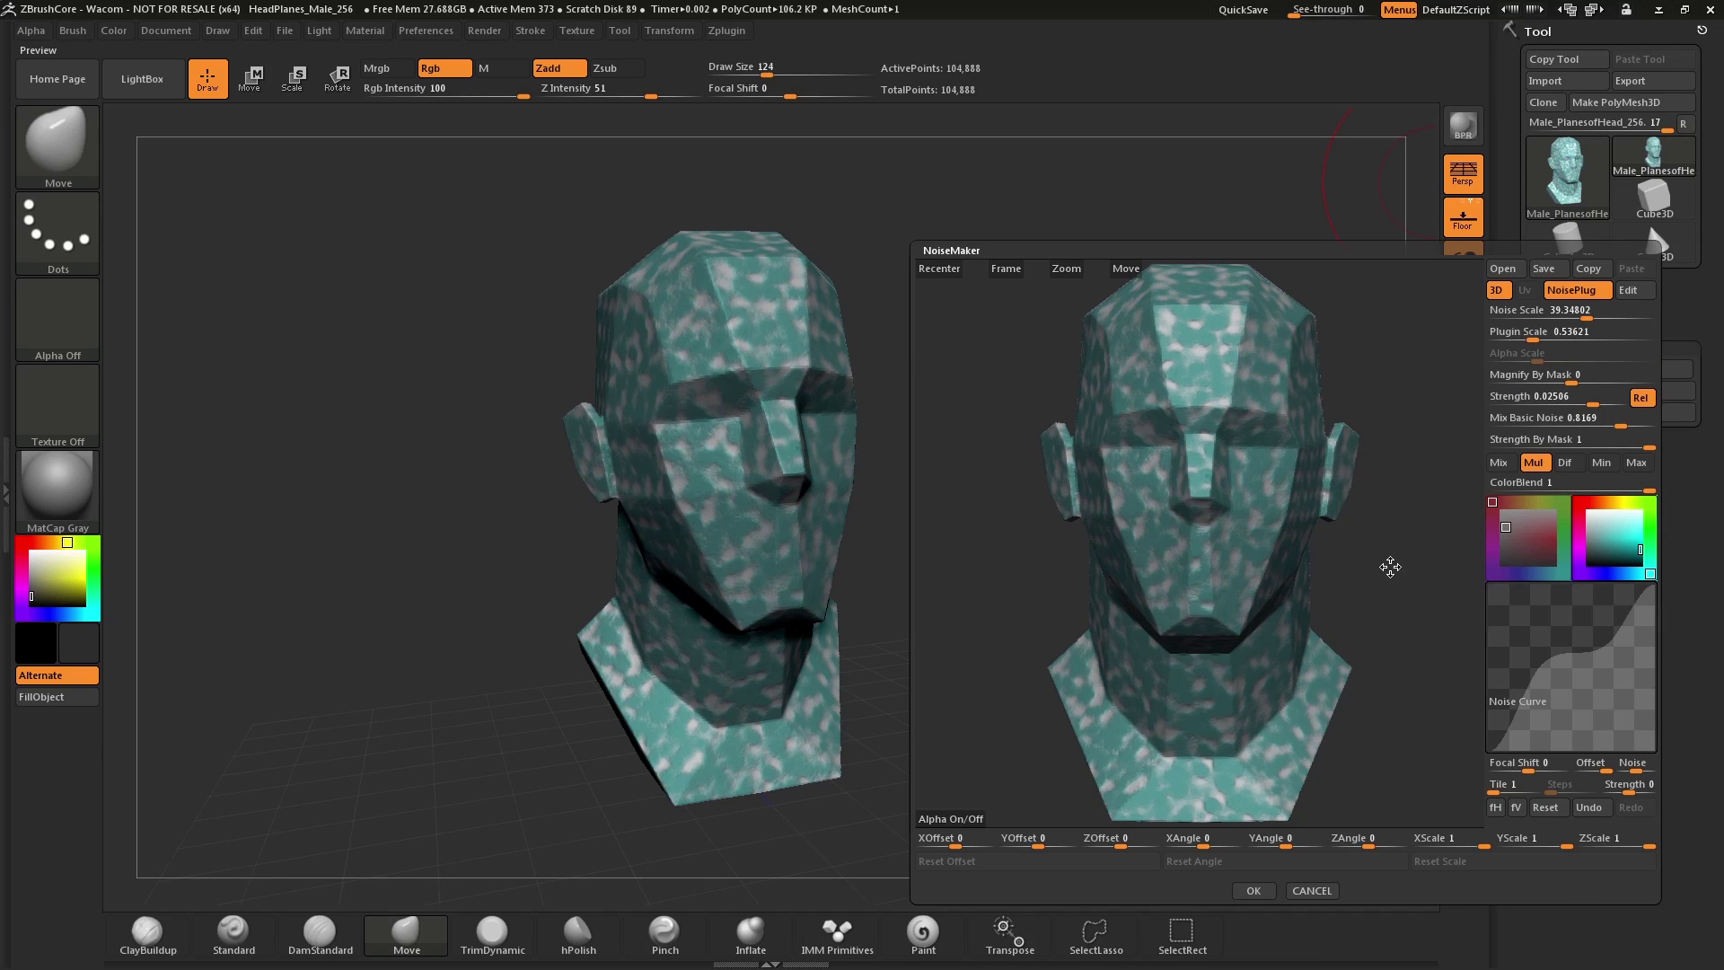
drag(1362, 571, 1401, 570)
click(1534, 332)
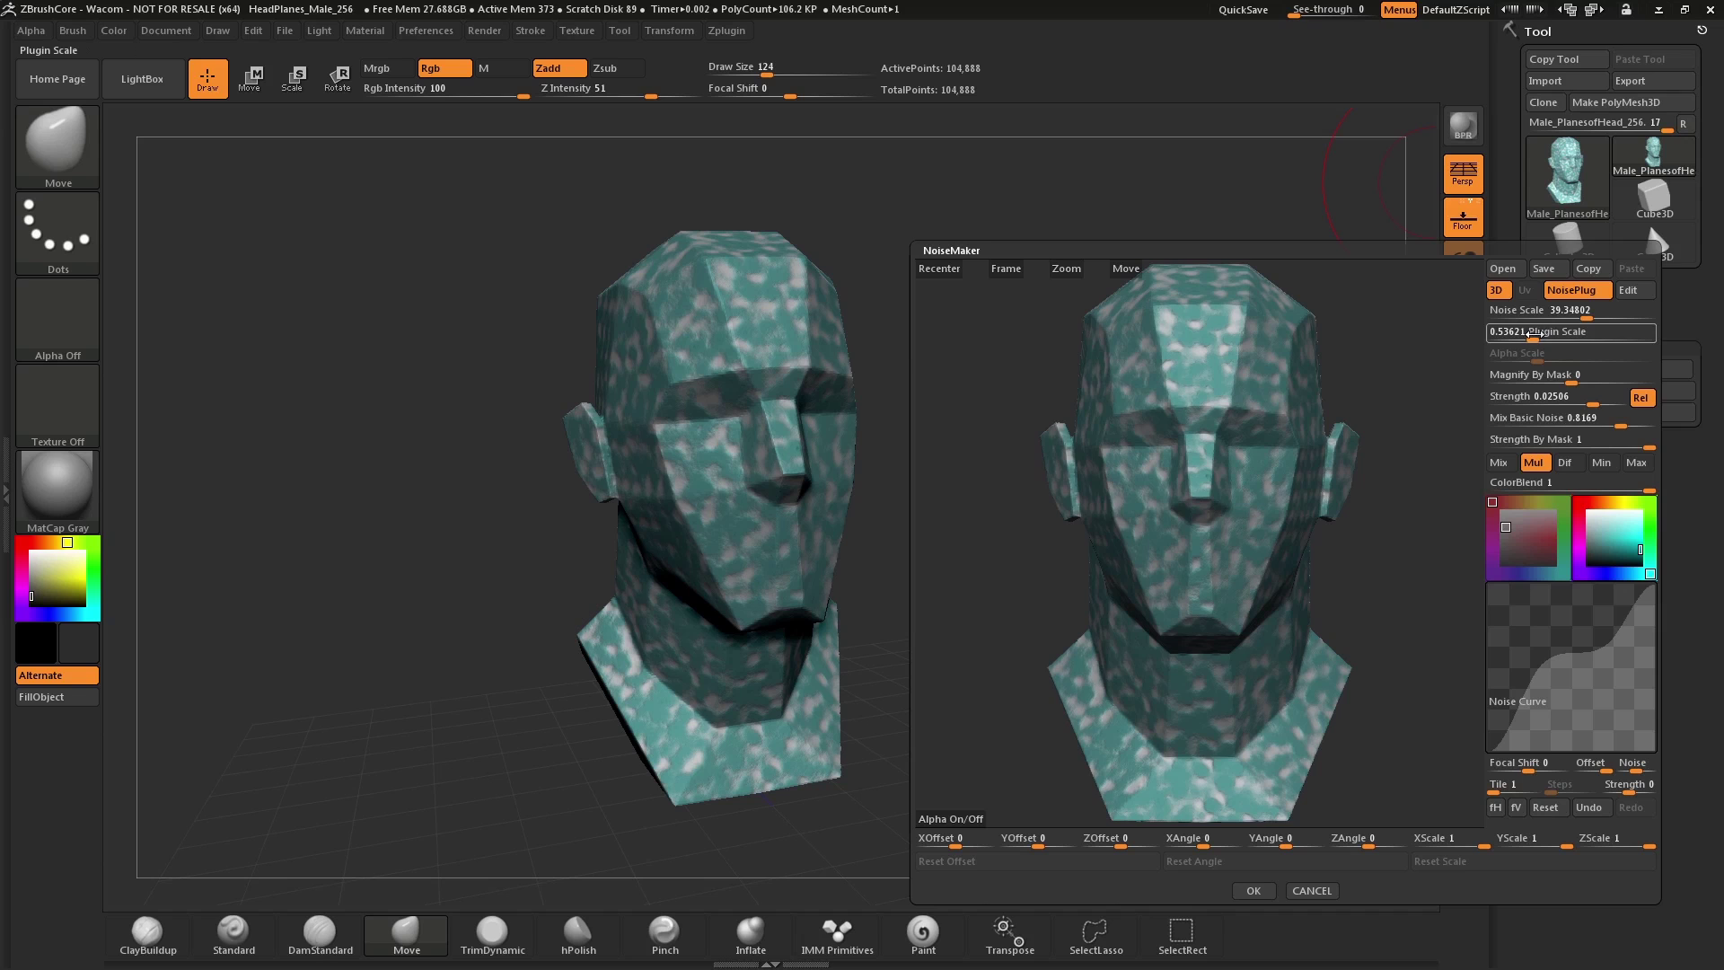
drag(1534, 334, 1586, 316)
drag(1616, 420, 1606, 403)
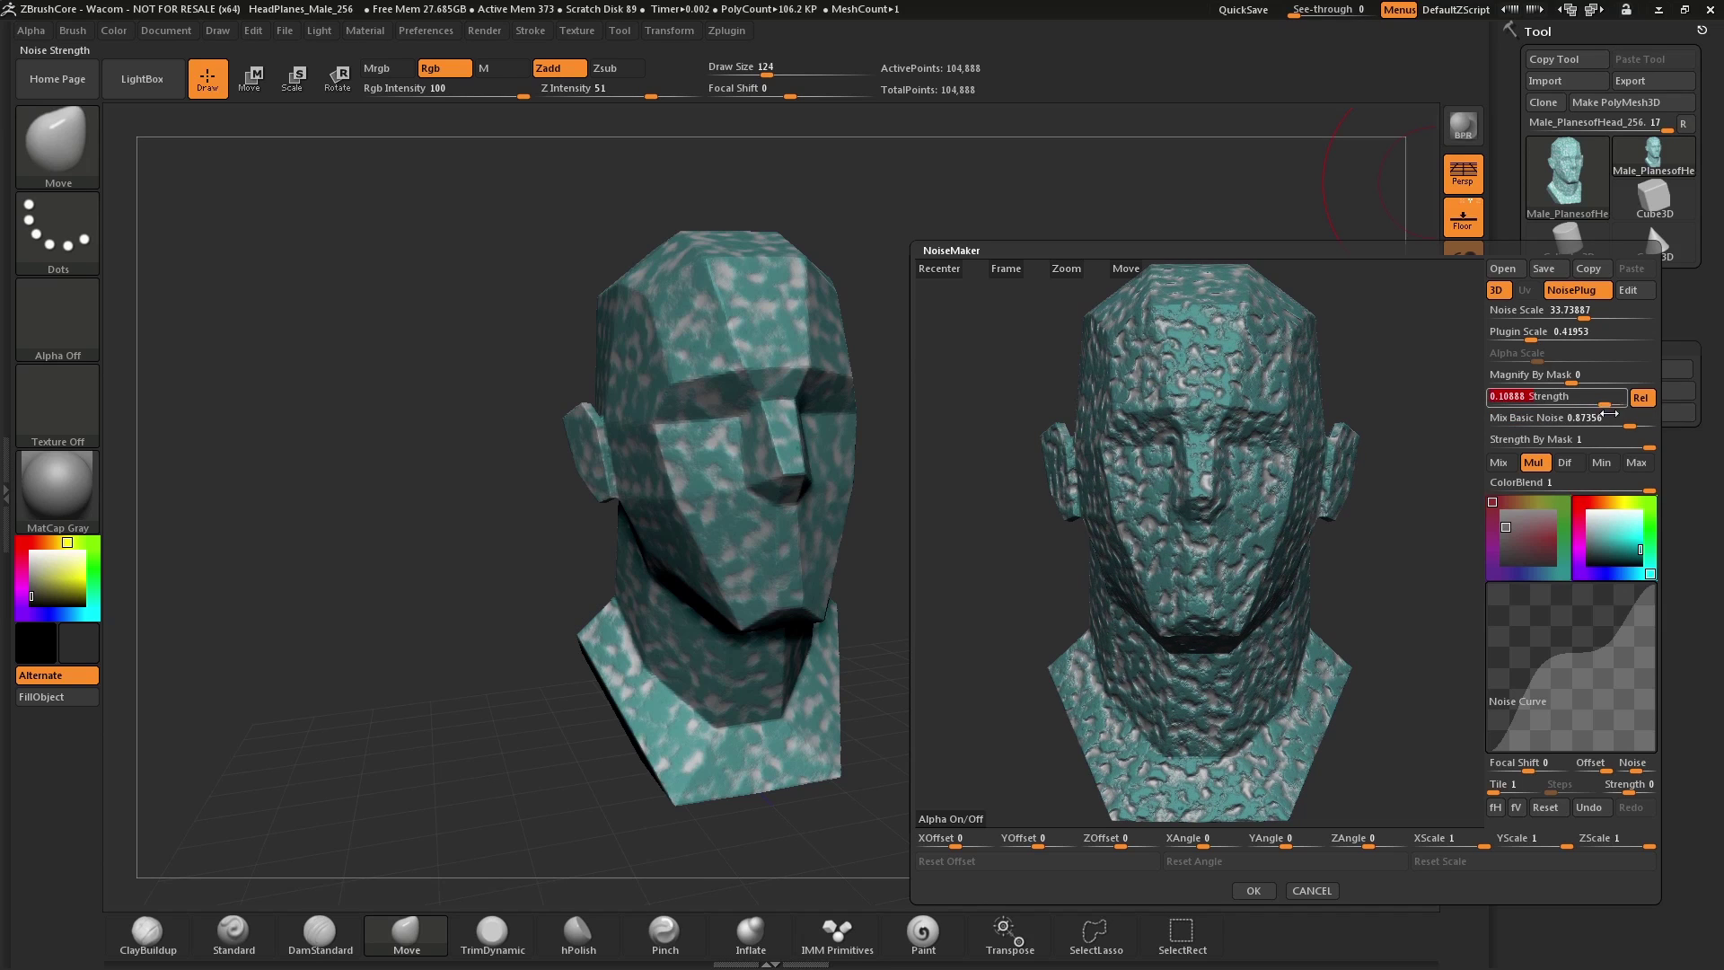
click(1254, 890)
mouse_move(1312, 493)
mouse_down()
mouse_move(1255, 481)
mouse_move(1197, 507)
mouse_move(1281, 519)
mouse_move(1348, 479)
mouse_move(1259, 491)
mouse_move(1284, 493)
mouse_up()
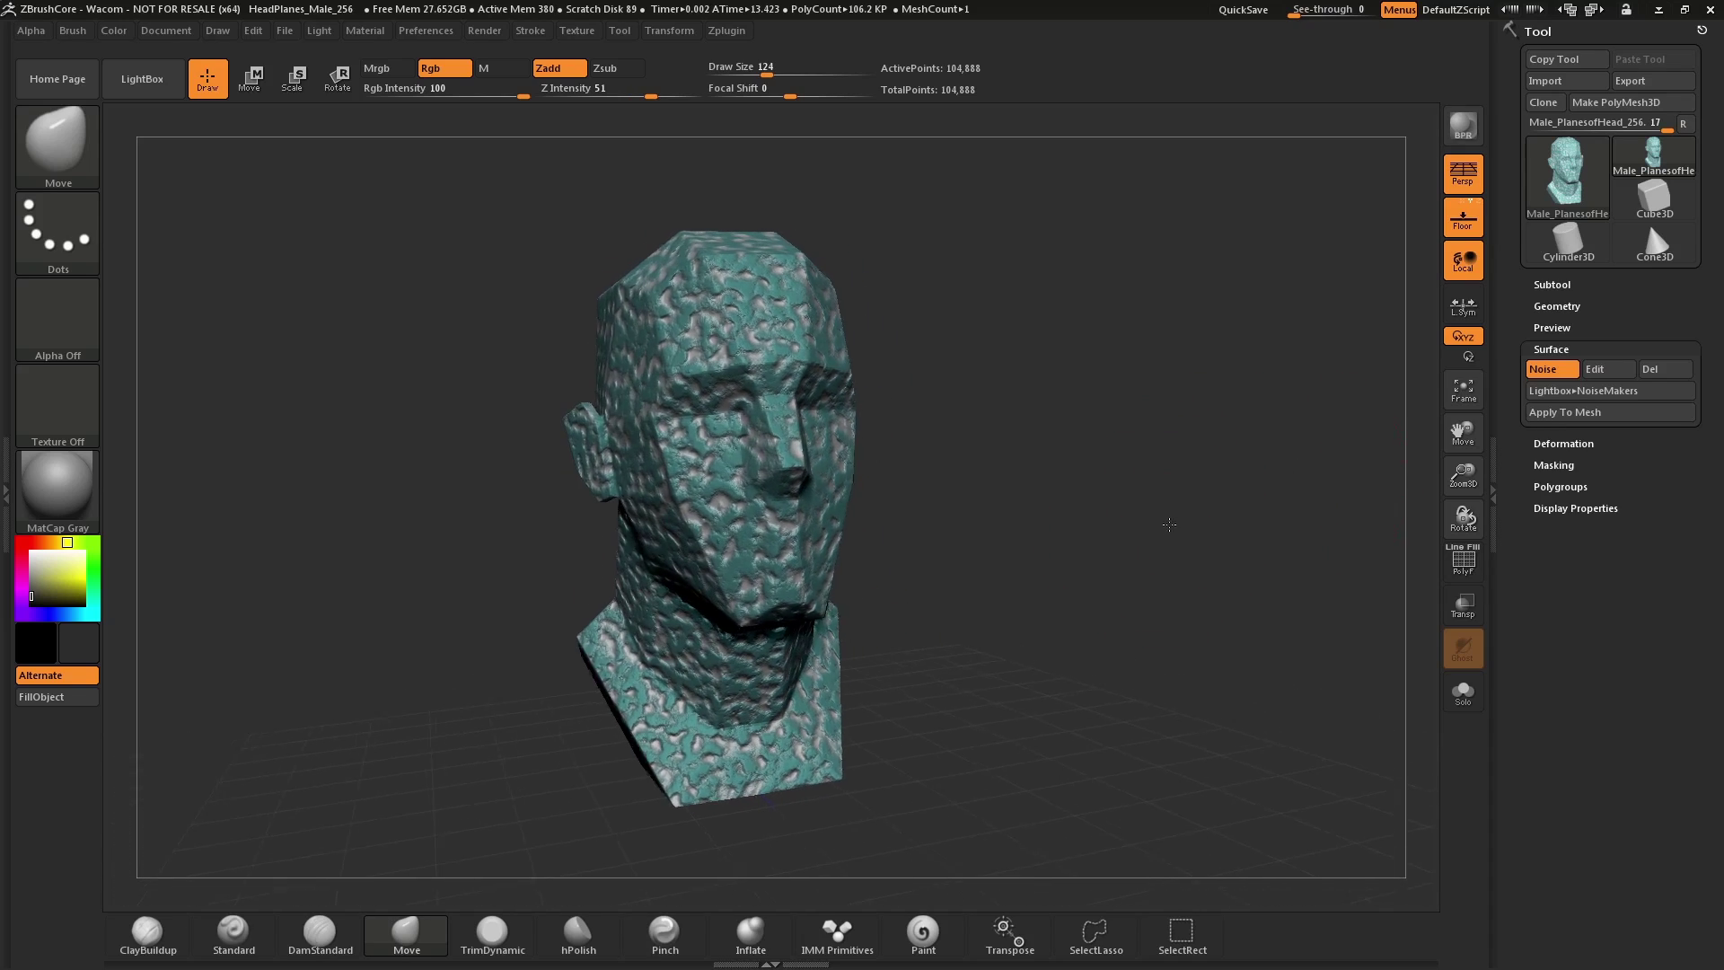
drag(1178, 523, 1187, 519)
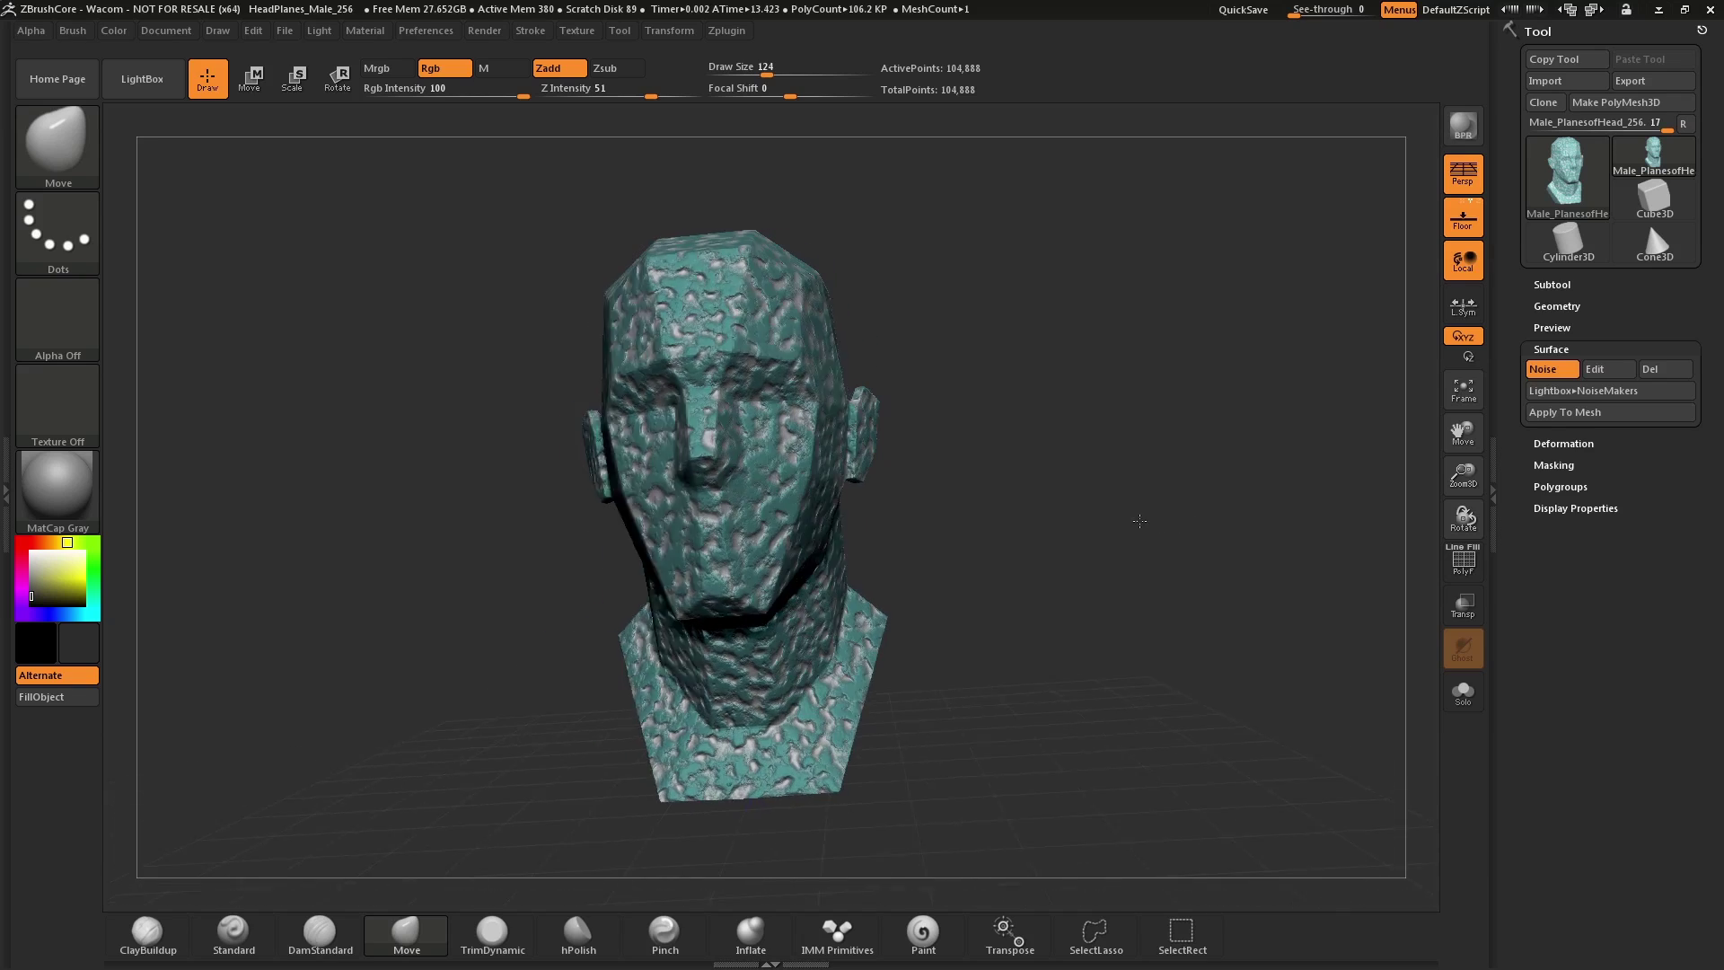